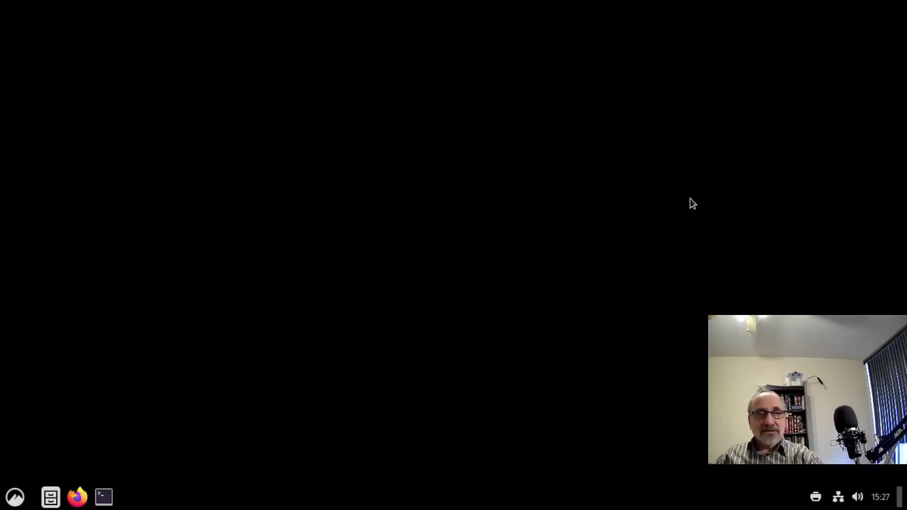
pyautogui.click(104, 497)
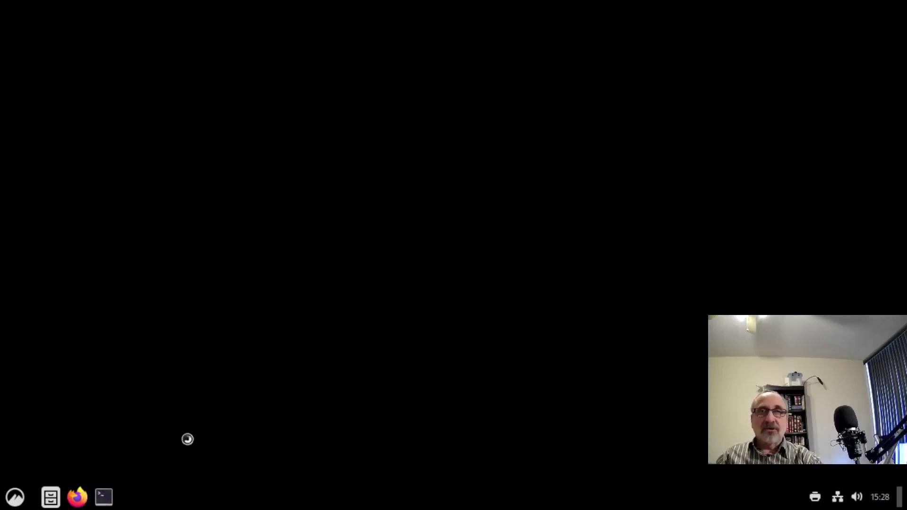
pyautogui.click(769, 34)
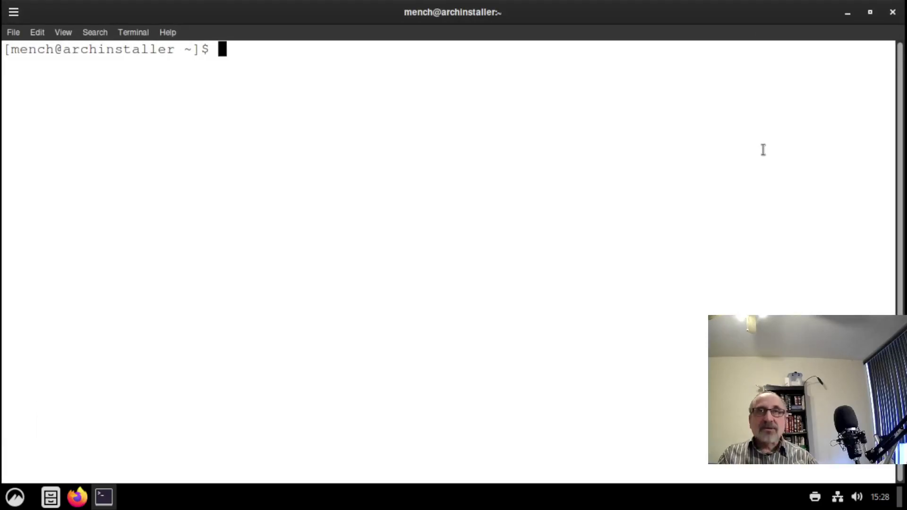
pyautogui.write('git clone ')
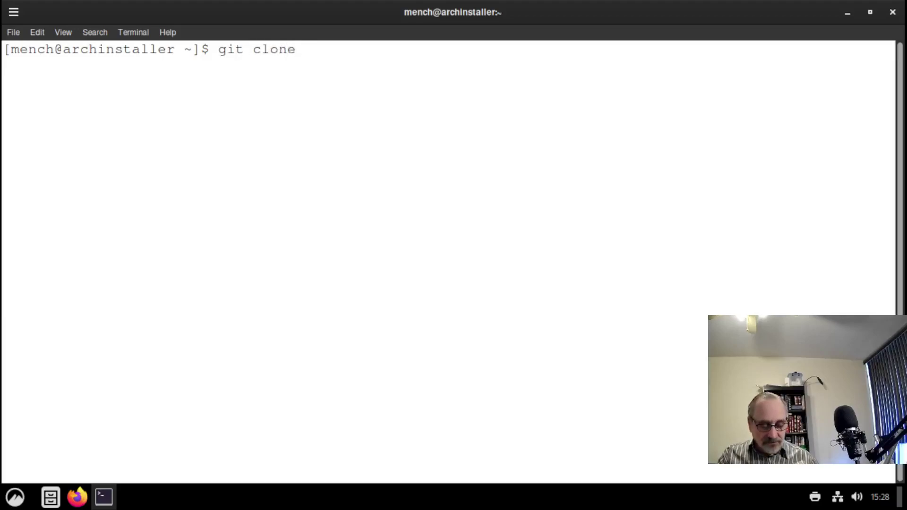
pyautogui.write('htttp')
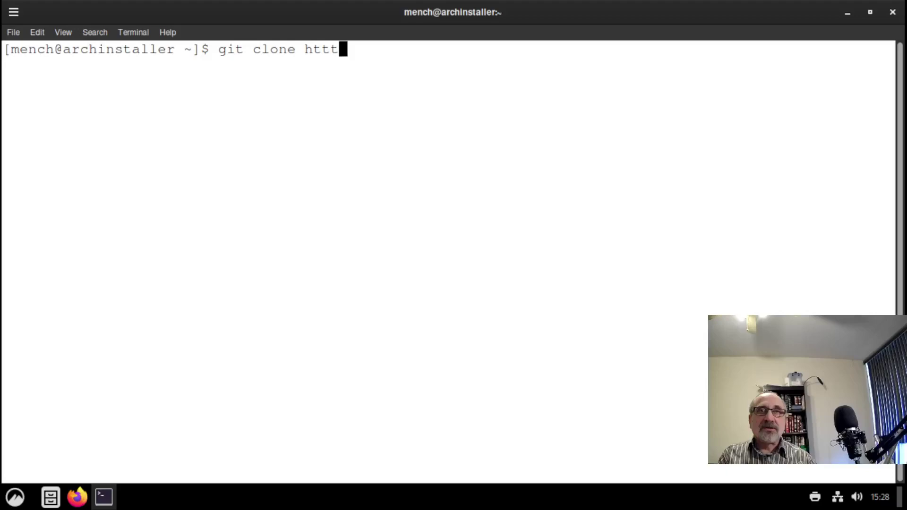
pyautogui.press('BackSpace')
pyautogui.press('BackSpace')
pyautogui.write('ps')
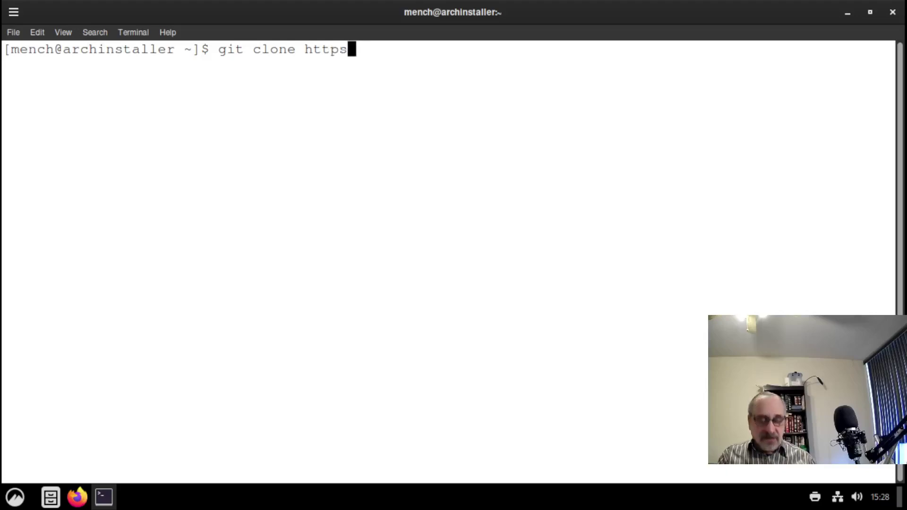
pyautogui.write('://')
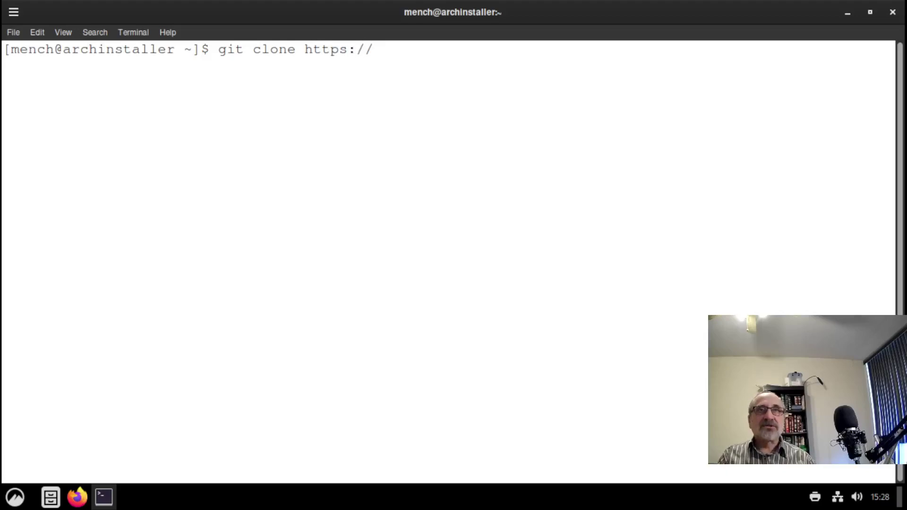
pyautogui.write('gitlab')
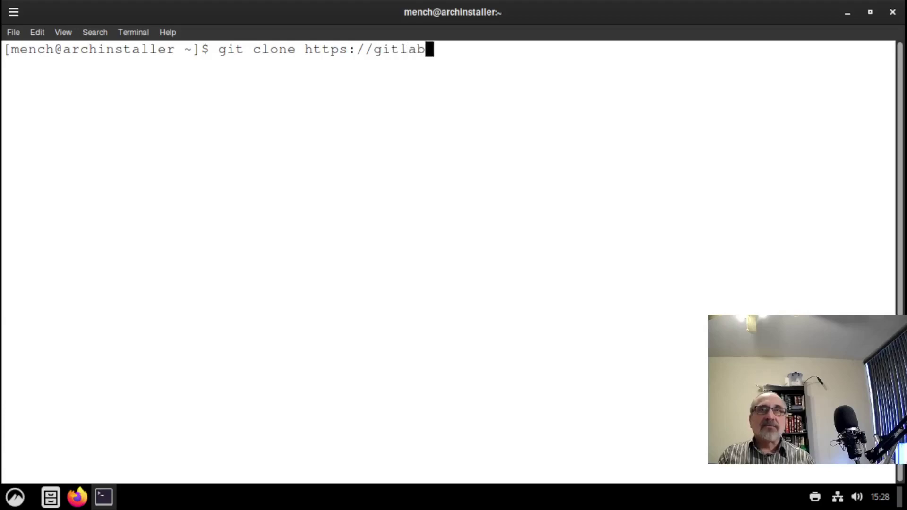
pyautogui.write('.com')
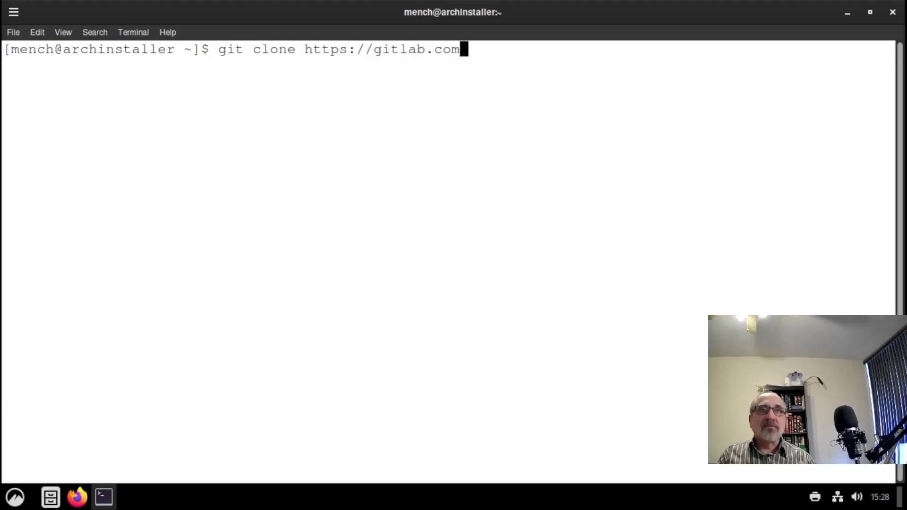
pyautogui.write('/artibus')
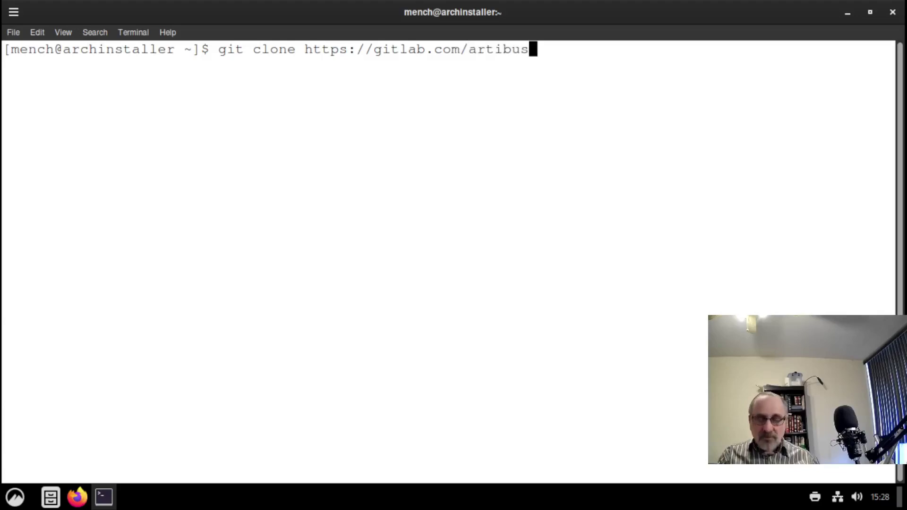
pyautogui.write('1/')
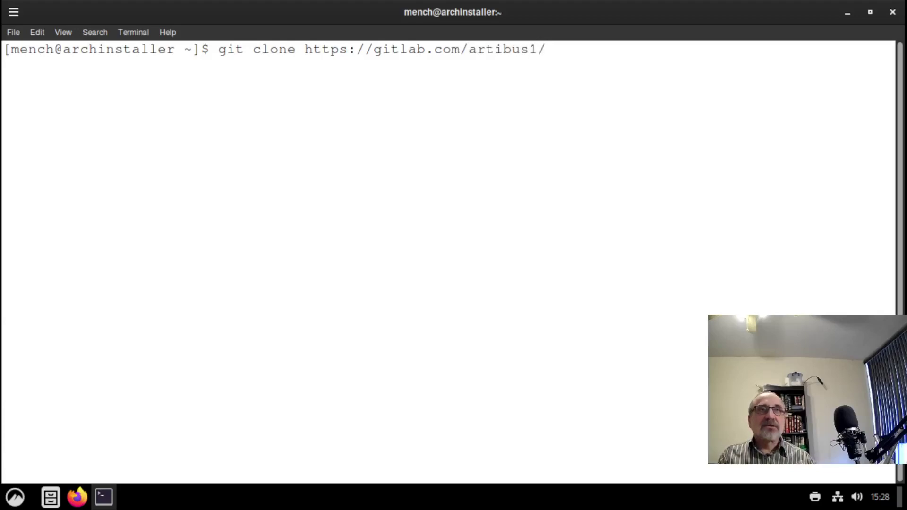
pyautogui.write('mench.')
pyautogui.write('git')
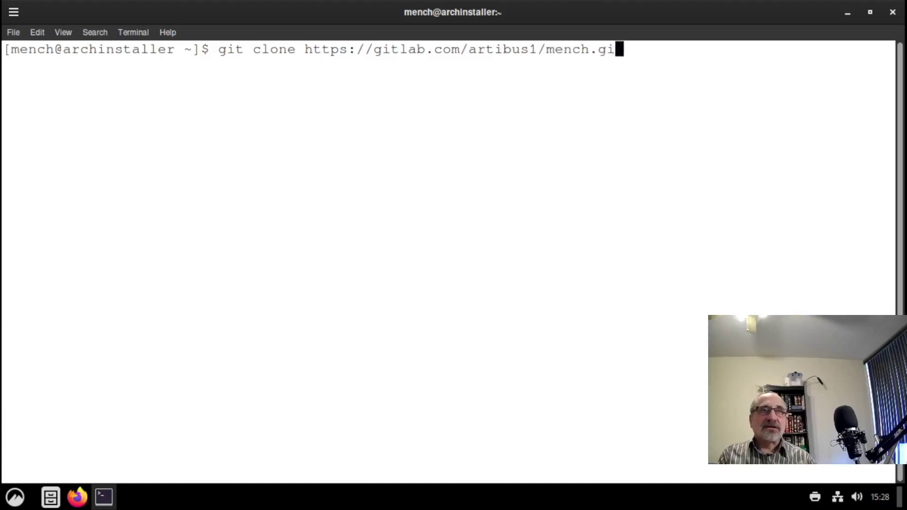
pyautogui.press('Return')
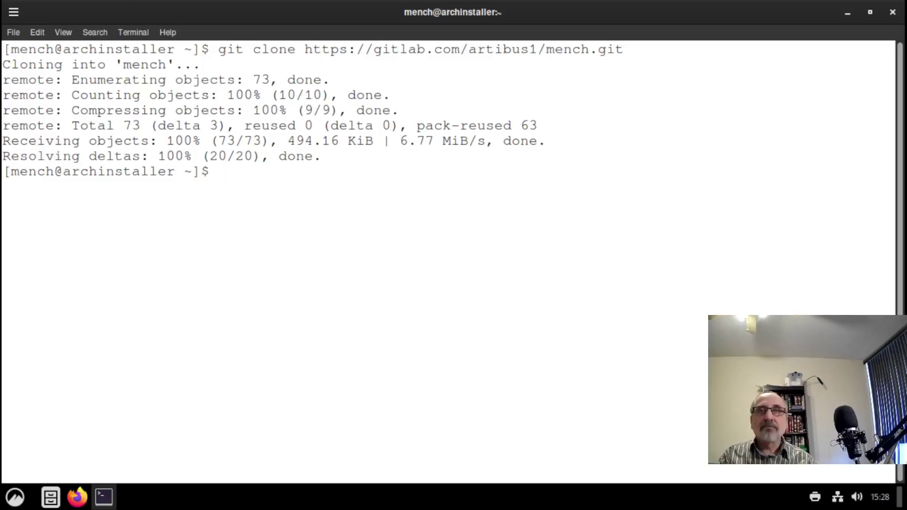
# Step: Change into the mench folder and list all its files with ls -a
pyautogui.write('c')
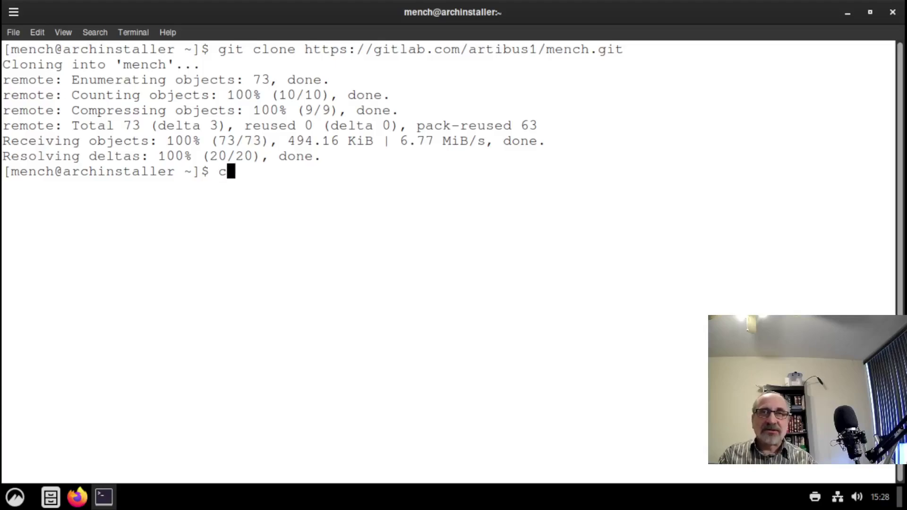
pyautogui.write('d ')
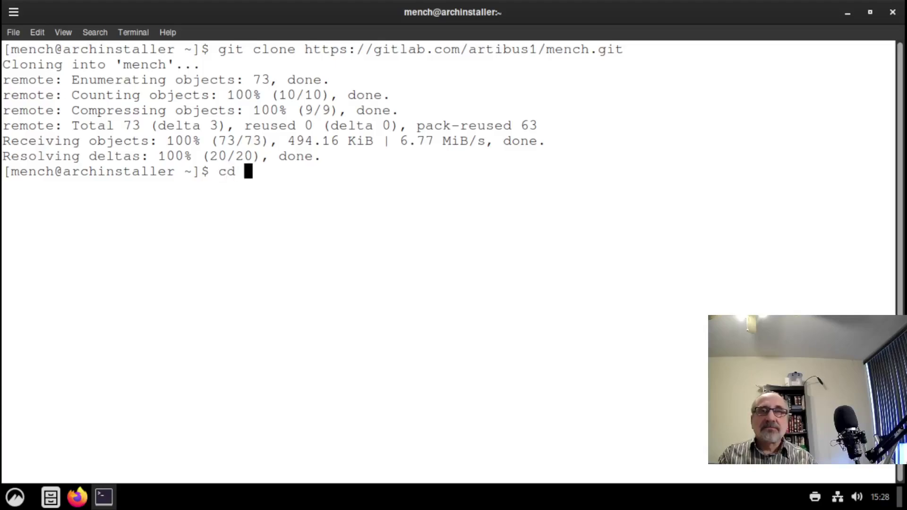
pyautogui.write('mench')
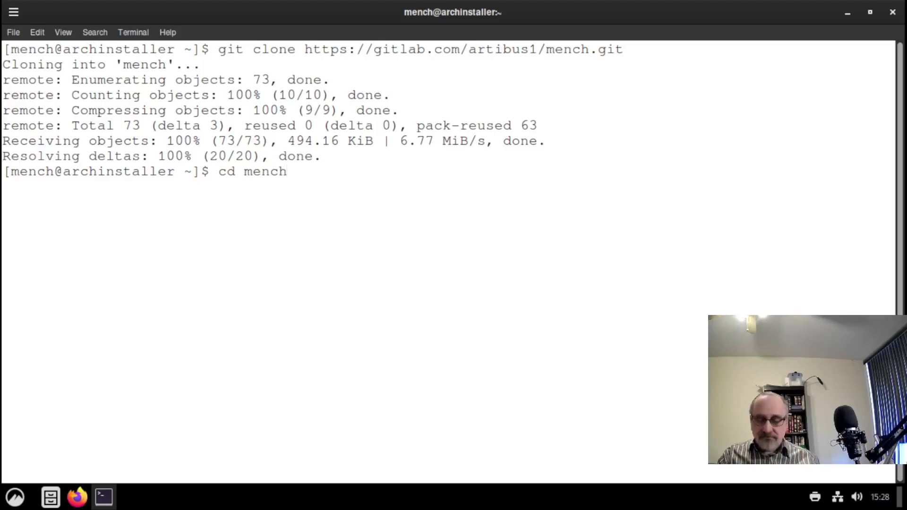
pyautogui.press('Tab')
pyautogui.press('Return')
pyautogui.write('ls ')
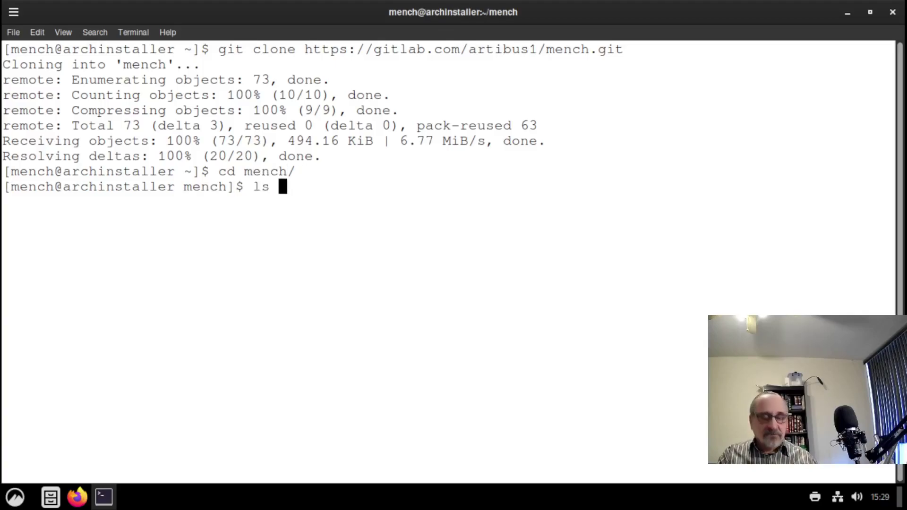
pyautogui.write('-a')
pyautogui.press('Return')
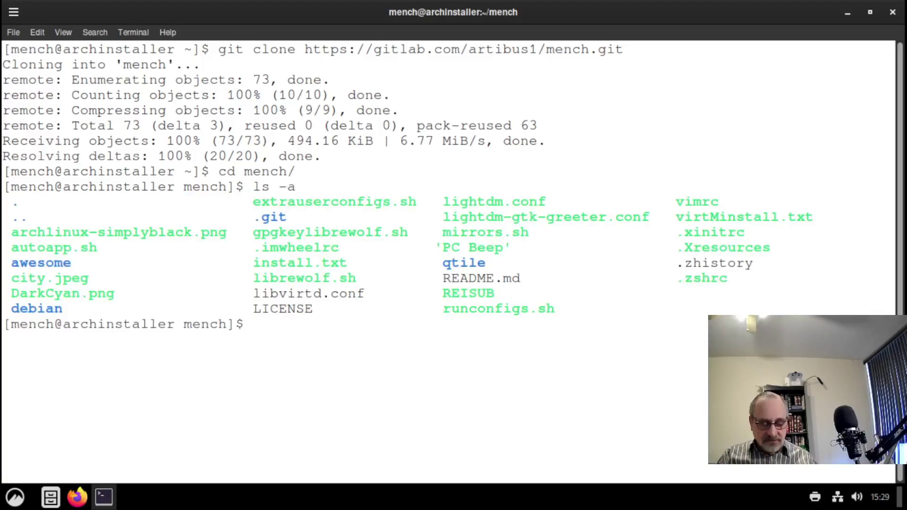
pyautogui.hotkey('ctrl', 'l')
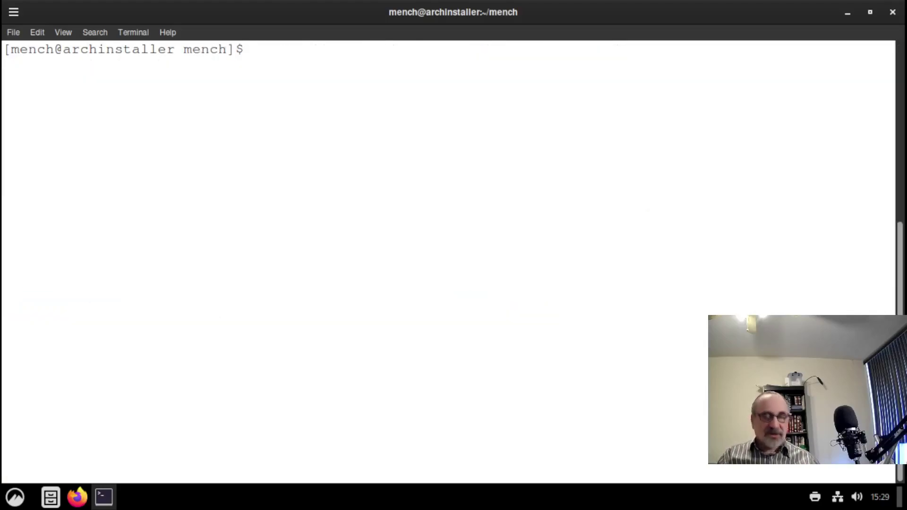
pyautogui.press('Up')
pyautogui.press('Return')
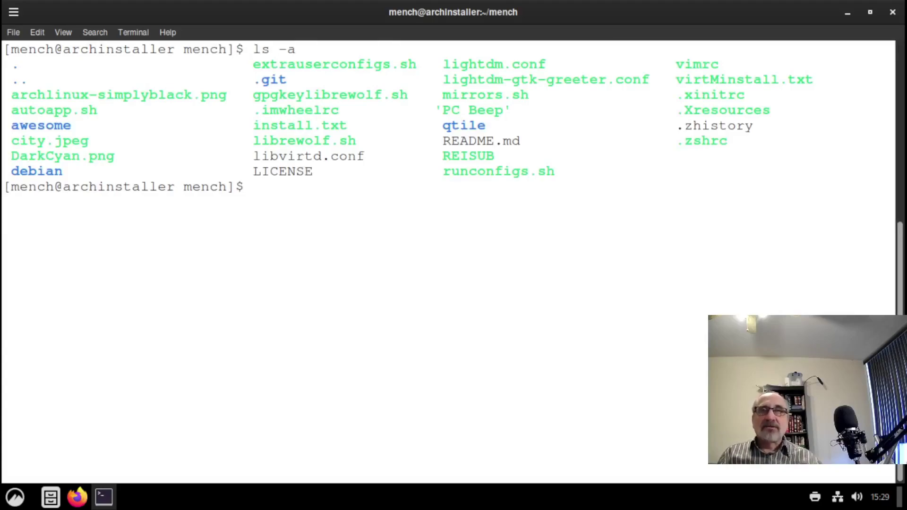
pyautogui.moveTo(10, 108); pyautogui.dragTo(97, 110)
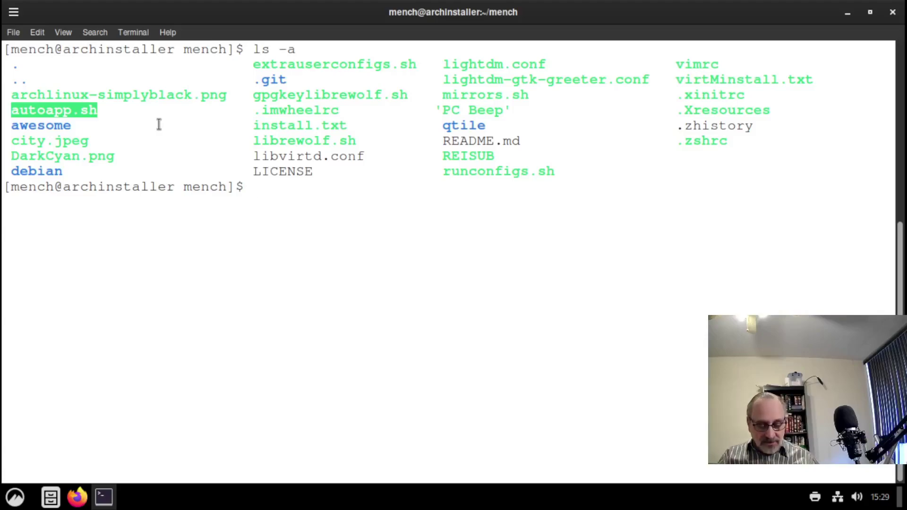
# Step: Run ./autoapp.sh, authorize with the sudo password, and confirm the package installation
pyautogui.write('.')
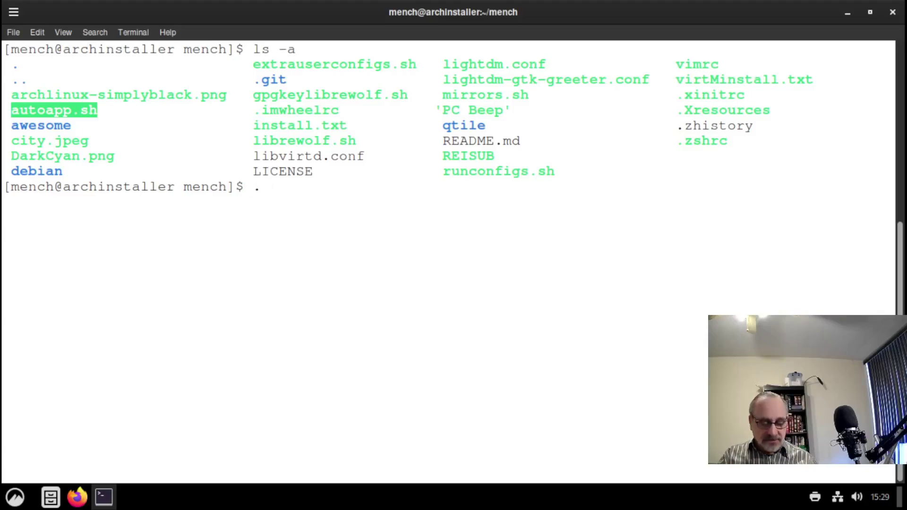
pyautogui.write('/auto')
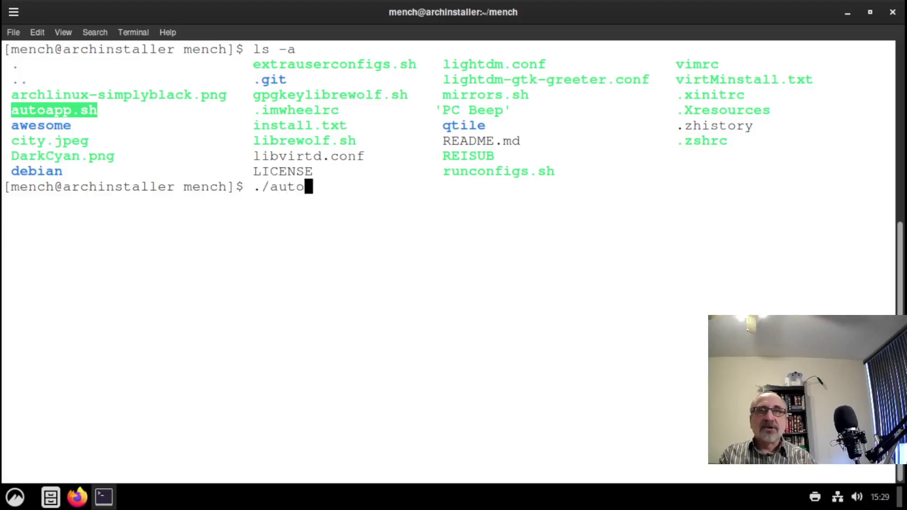
pyautogui.press('Tab')
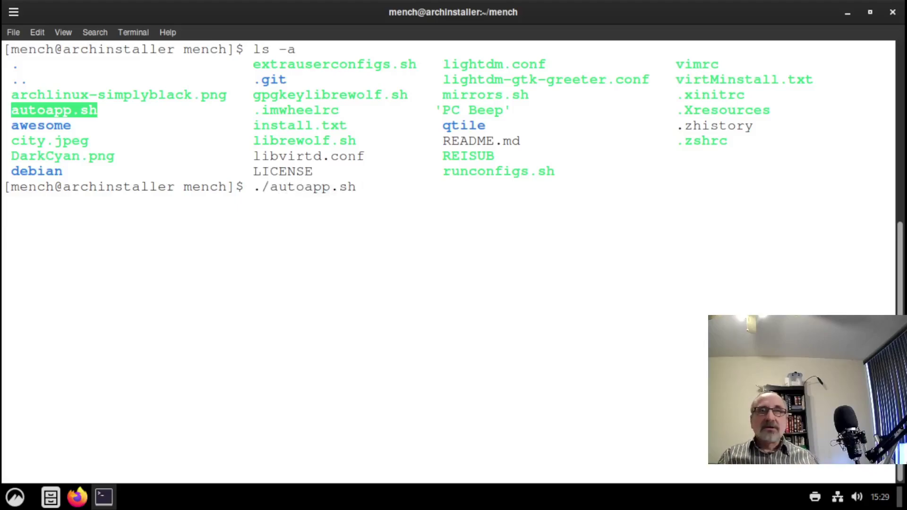
pyautogui.press('Return')
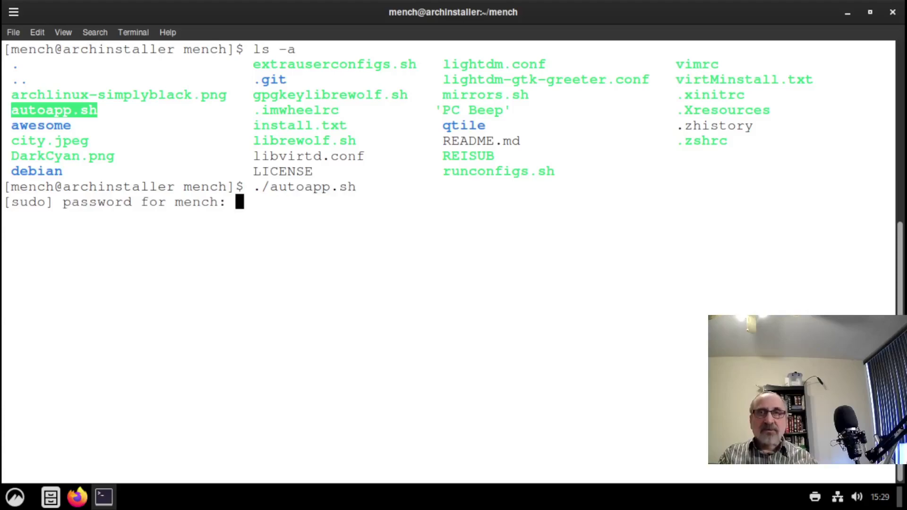
pyautogui.press('Return')
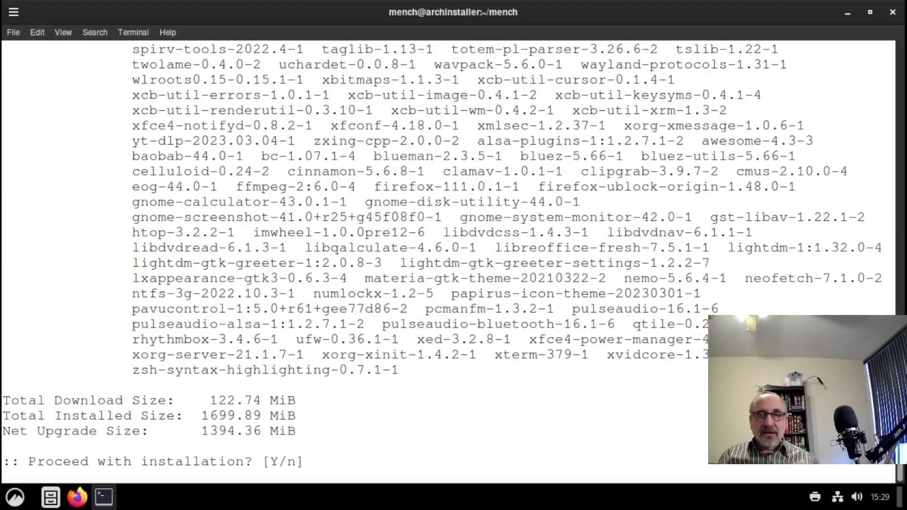
pyautogui.press('Return')
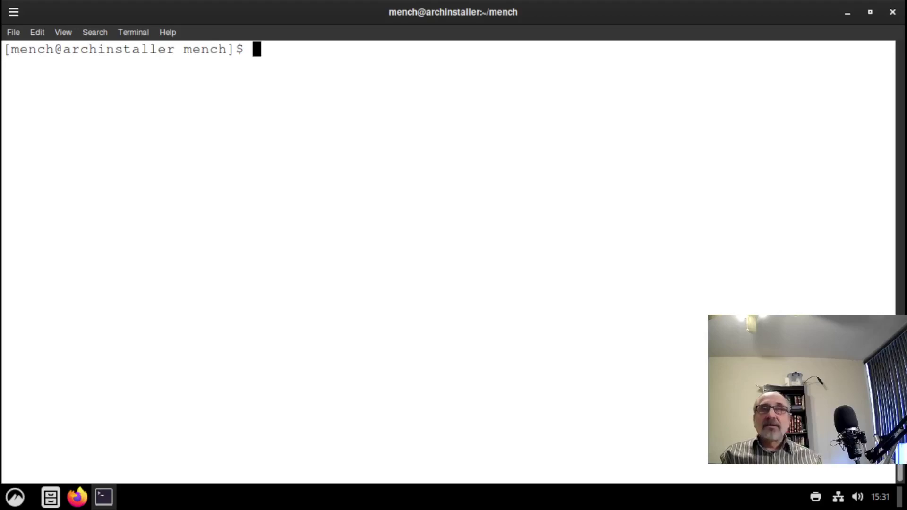
# Step: Run ./runconfigs.sh from the mench folder to enable the ufw and bluetooth services
pyautogui.write('l')
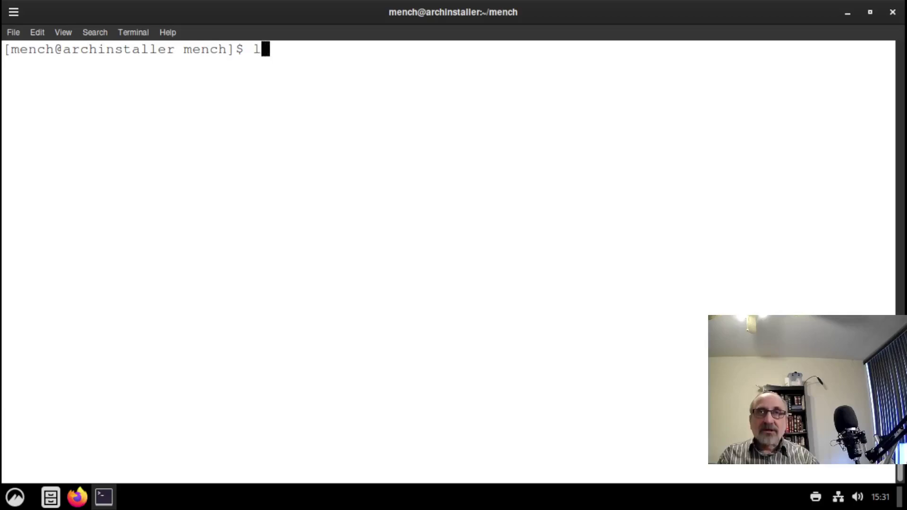
pyautogui.write('s -a')
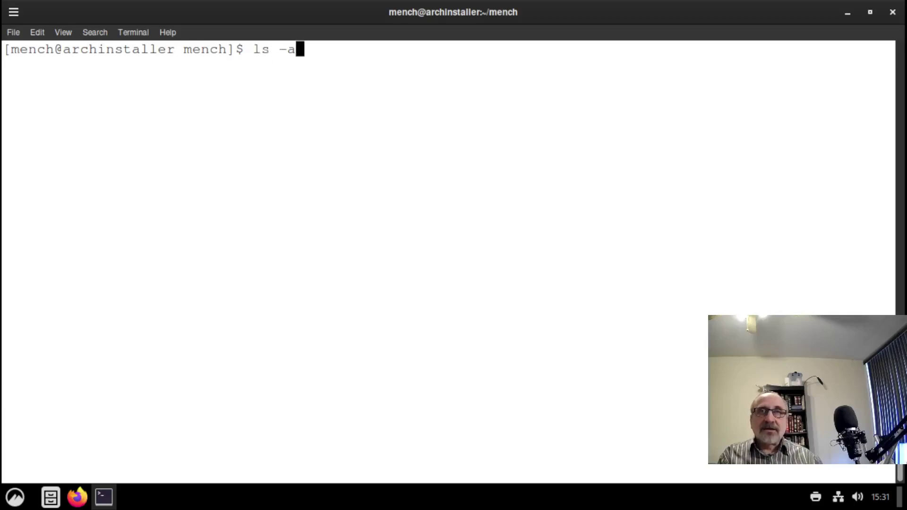
pyautogui.press('Return')
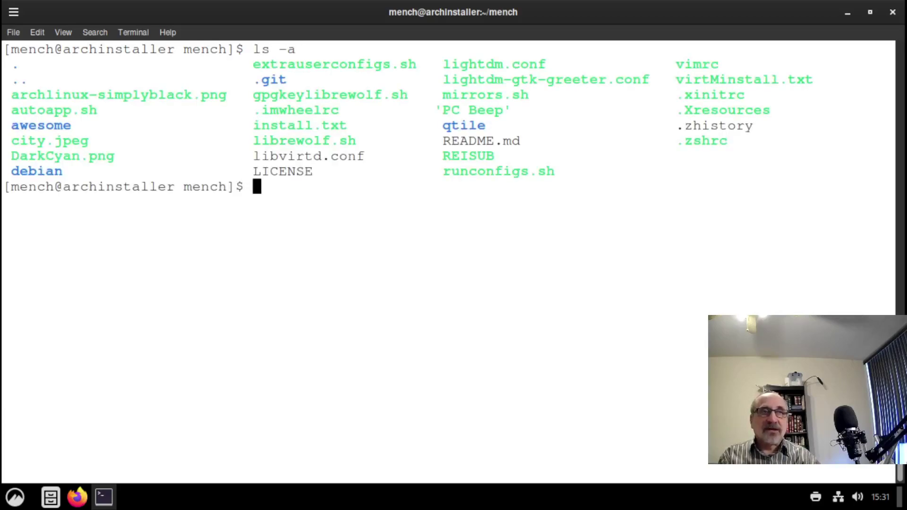
pyautogui.moveTo(435, 171); pyautogui.dragTo(563, 179)
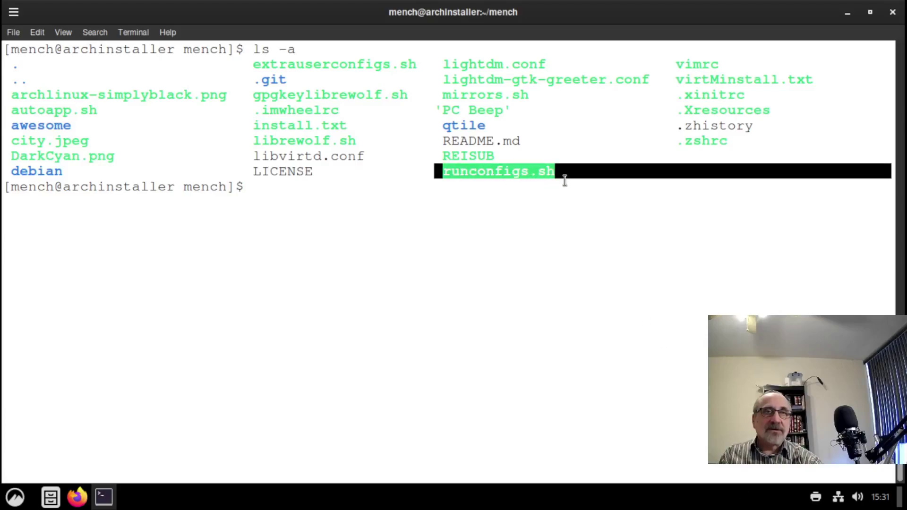
pyautogui.click(479, 222)
pyautogui.write('./')
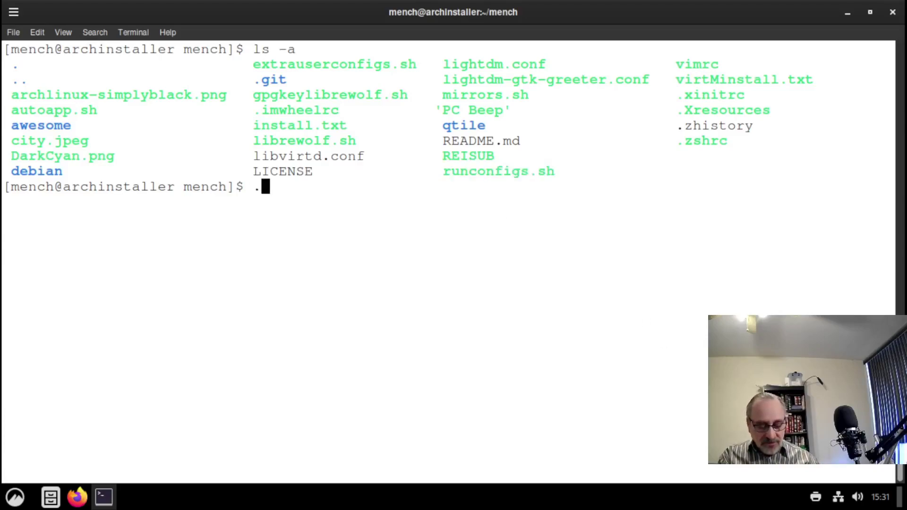
pyautogui.write('run')
pyautogui.press('Tab')
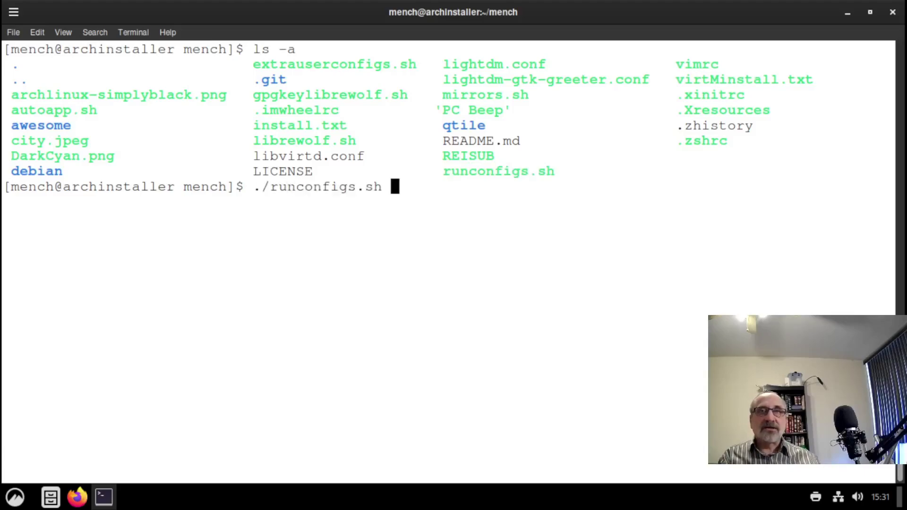
pyautogui.press('Return')
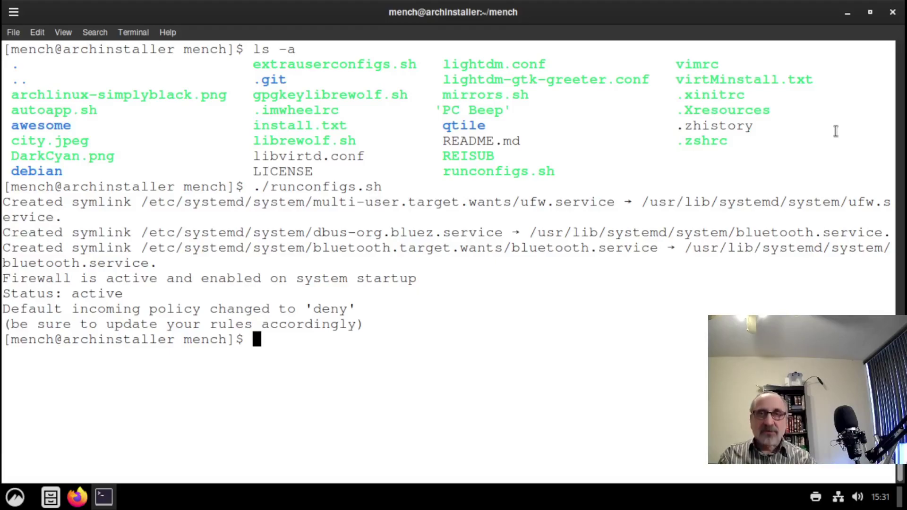
# Step: Reboot the machine and boot Arch Linux immediately from the GRUB menu
pyautogui.write('reboot')
pyautogui.press('Return')
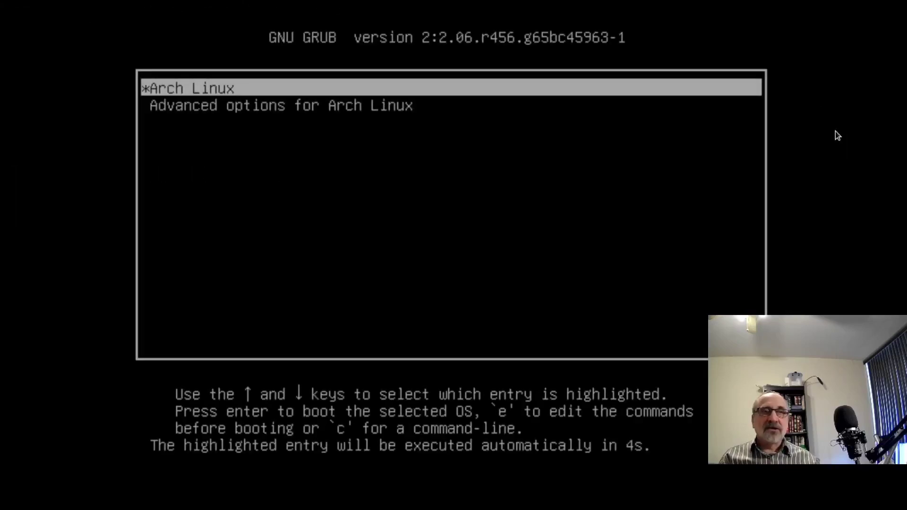
pyautogui.press('Return')
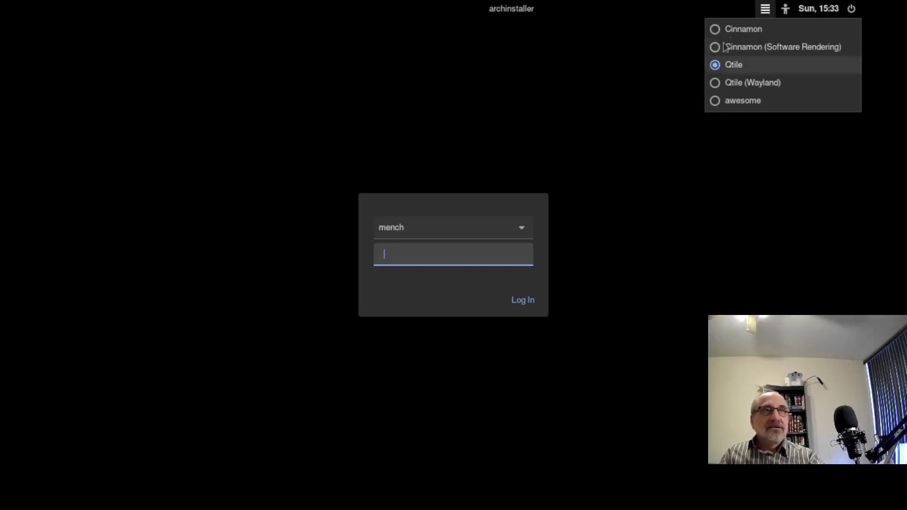
# Step: Choose the Cinnamon session in the greeter and log in with the account password
pyautogui.click(743, 100)
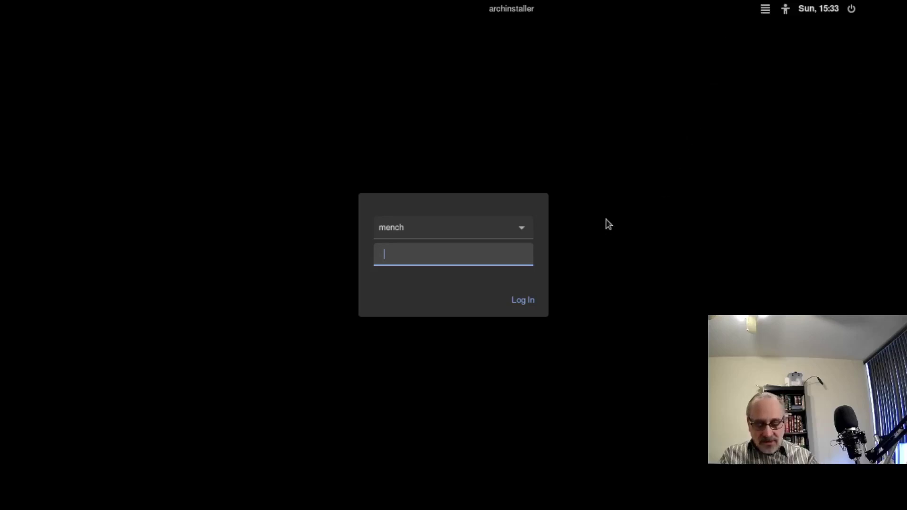
pyautogui.write('•')
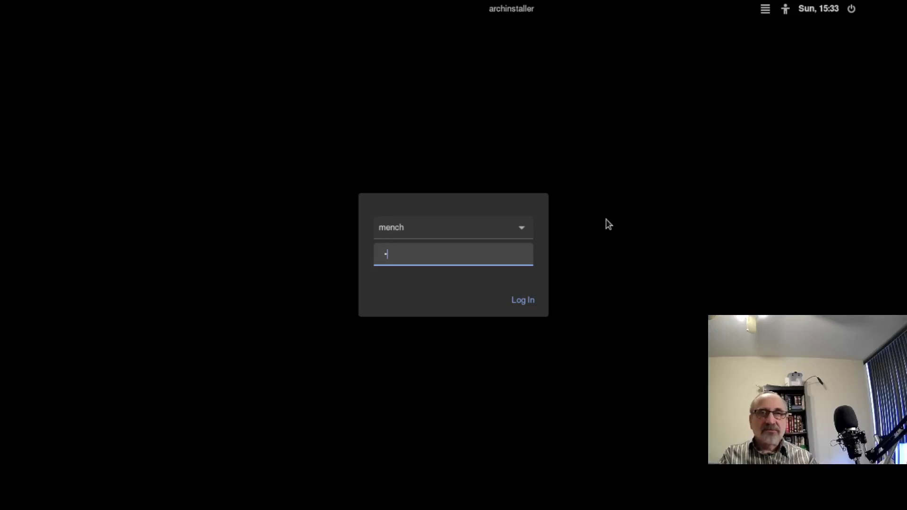
pyautogui.press('Return')
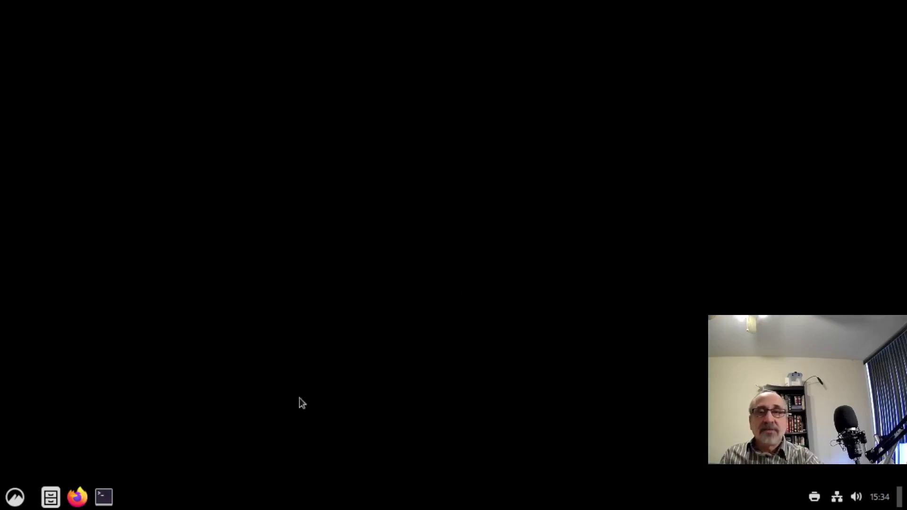
# Step: Launch Themes settings via a menu search for 'them' and maximize the window
pyautogui.click(8, 502)
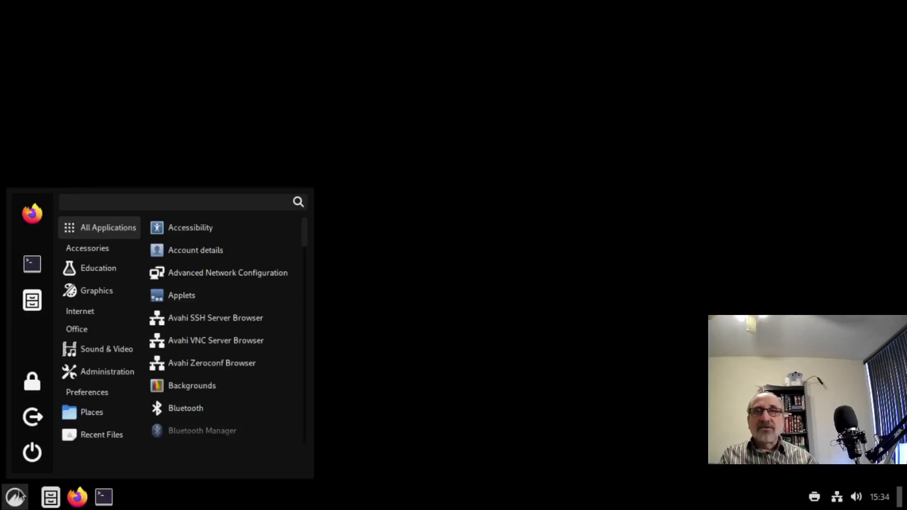
pyautogui.write('them')
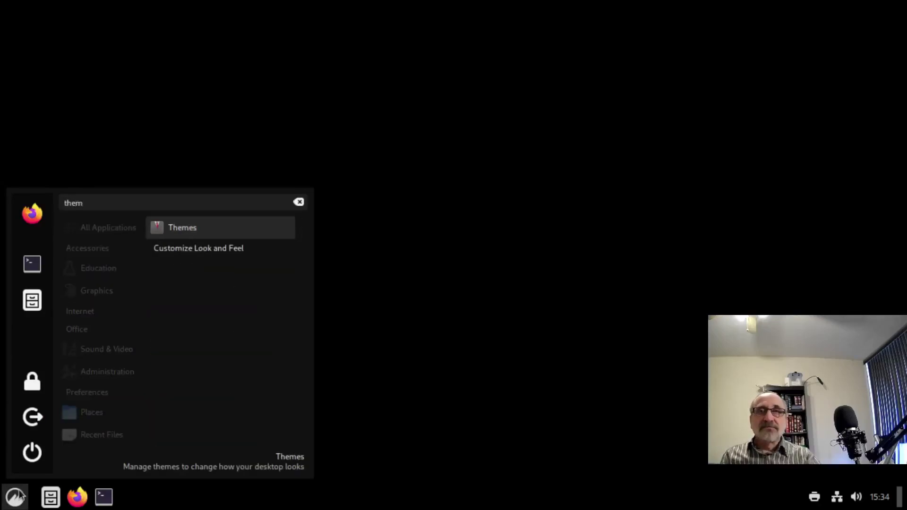
pyautogui.click(235, 230)
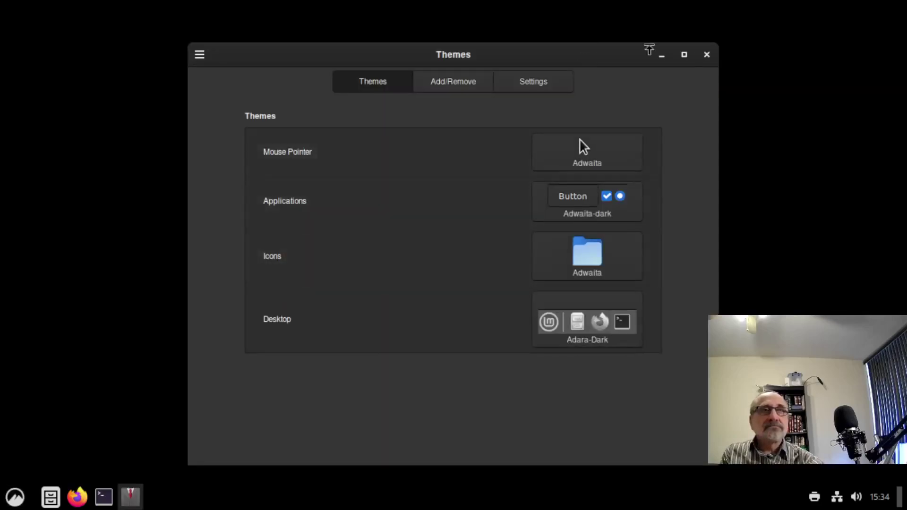
pyautogui.click(685, 56)
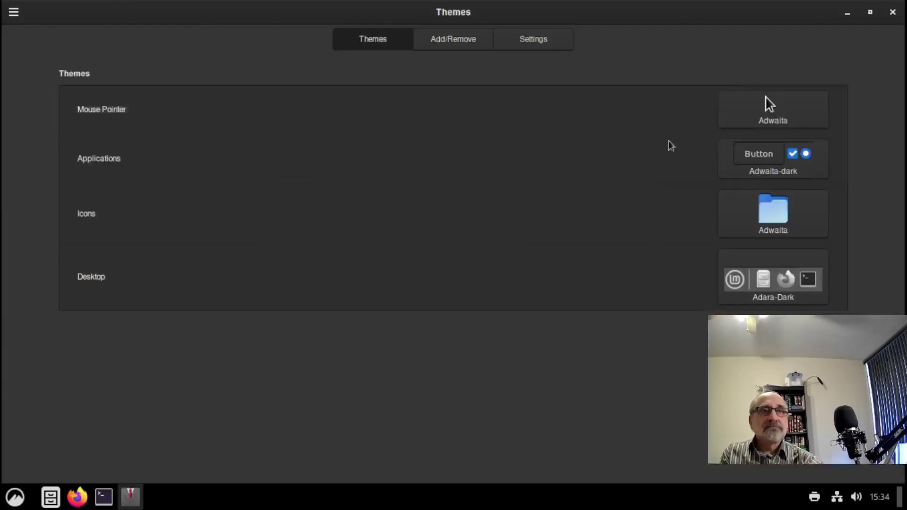
# Step: Browse the Add/Remove theme list and select the installed Adara Dark theme
pyautogui.click(777, 298)
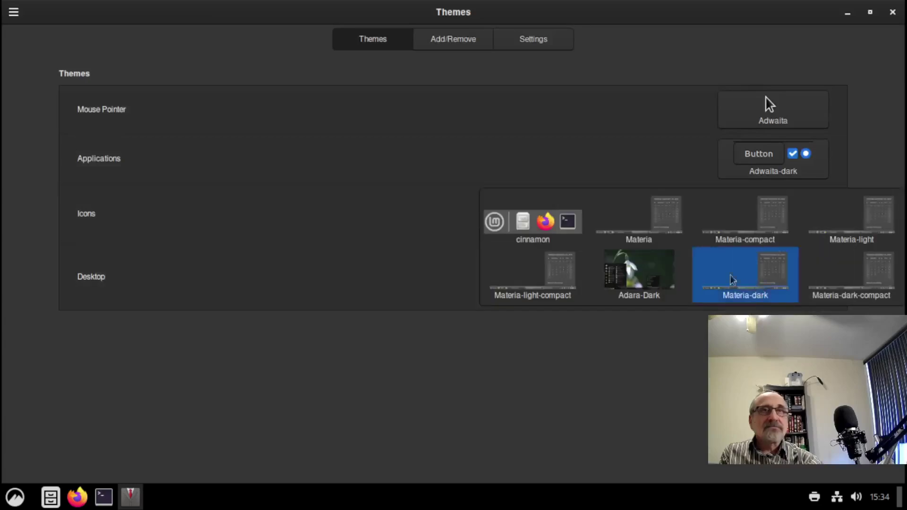
pyautogui.click(457, 38)
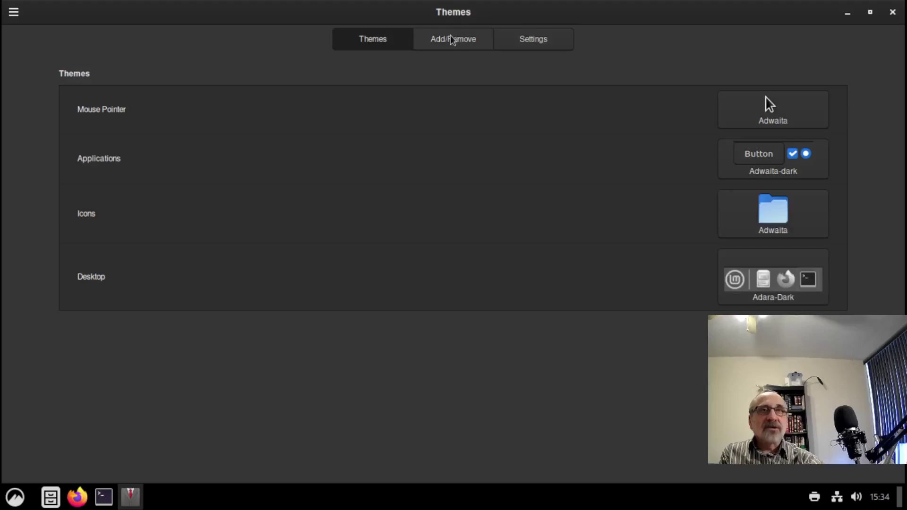
pyautogui.click(452, 40)
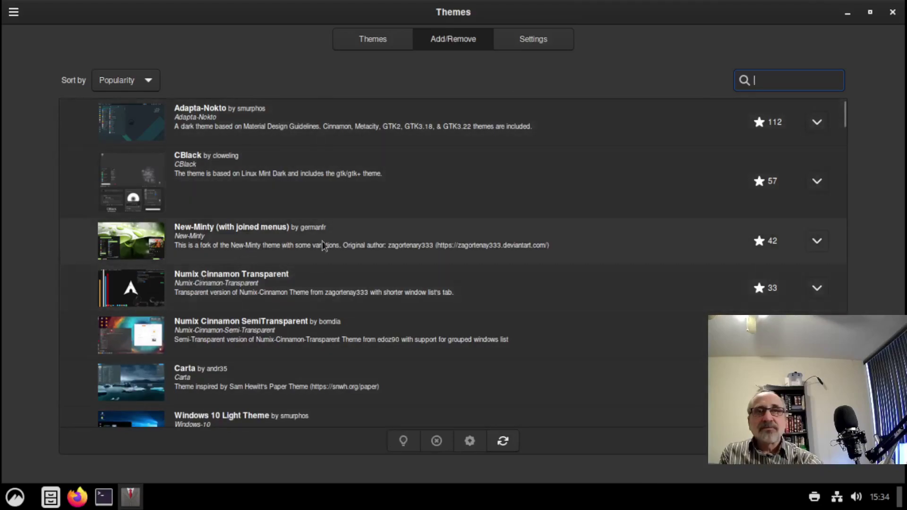
pyautogui.moveTo(843, 113); pyautogui.dragTo(843, 174)
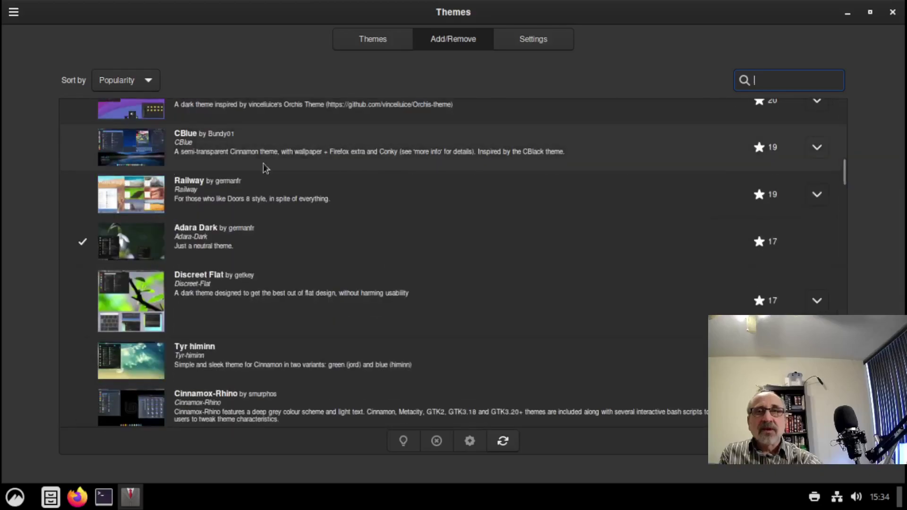
pyautogui.click(124, 242)
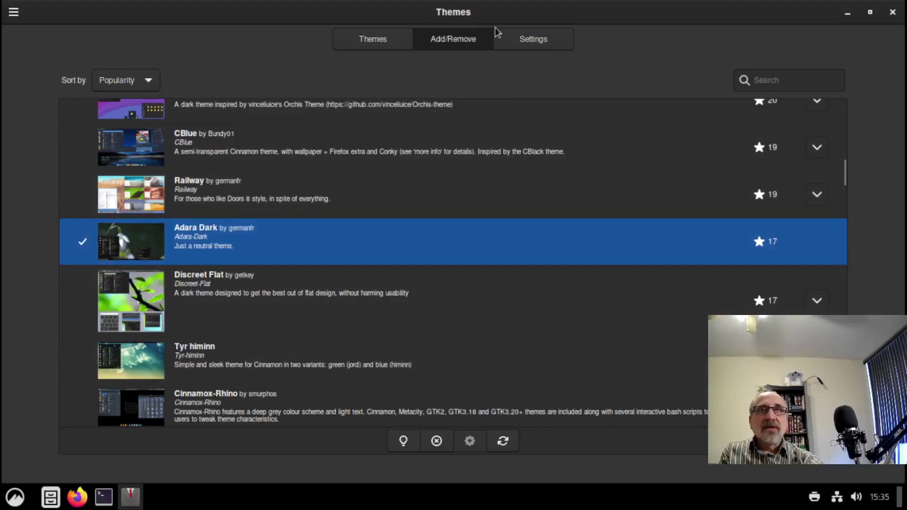
# Step: Apply Adara-Dark as the desktop theme and Materia-dark as the application theme
pyautogui.click(379, 39)
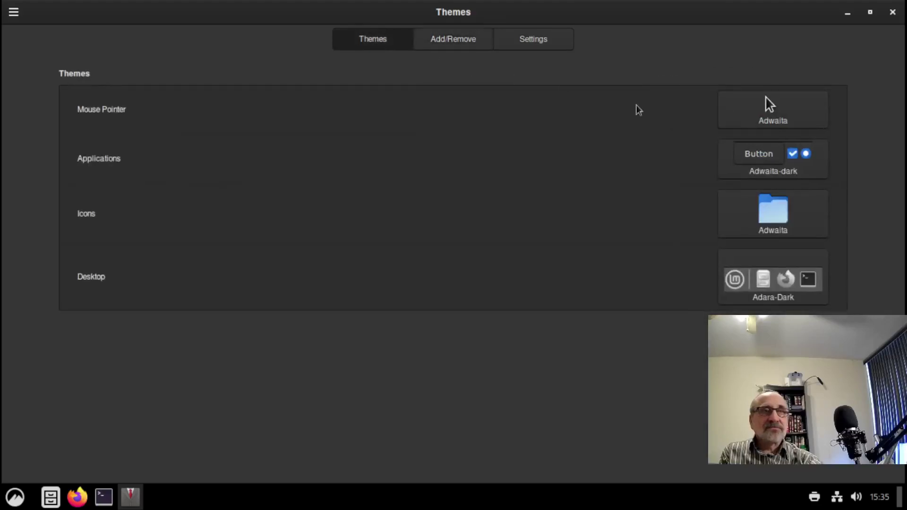
pyautogui.click(773, 278)
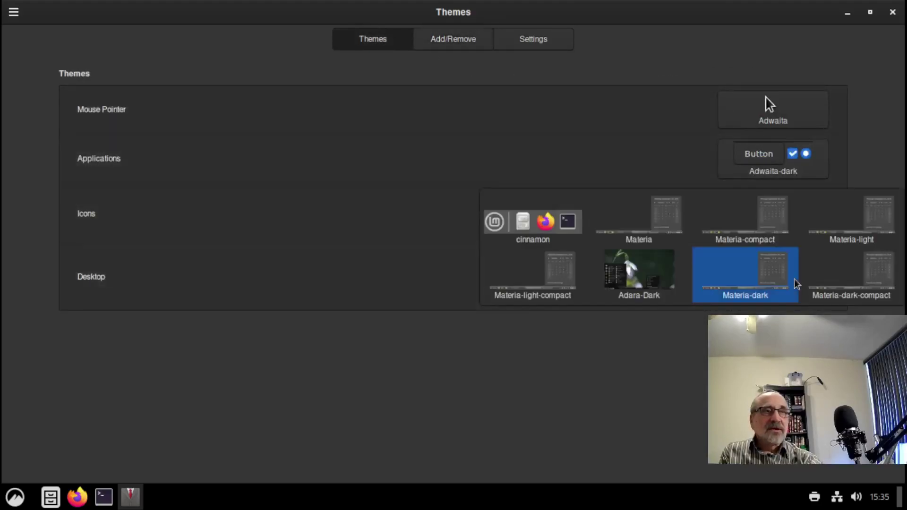
pyautogui.click(638, 281)
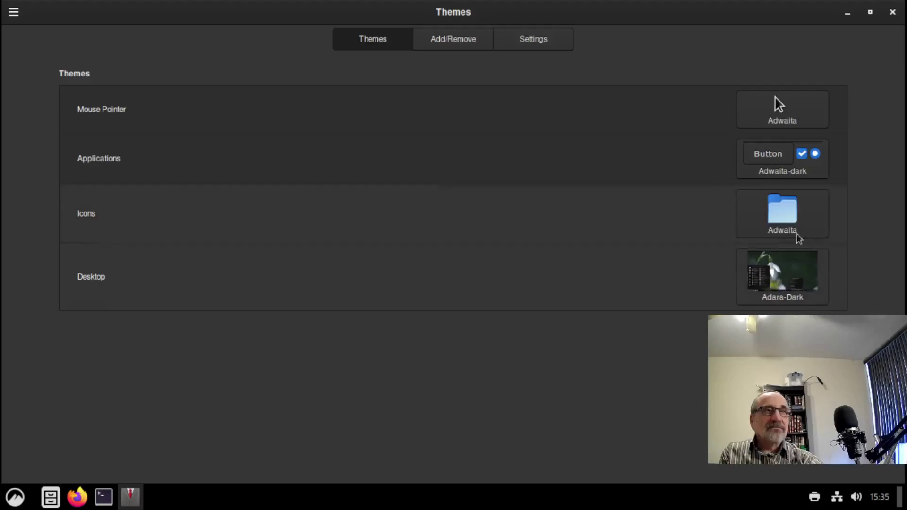
pyautogui.click(778, 161)
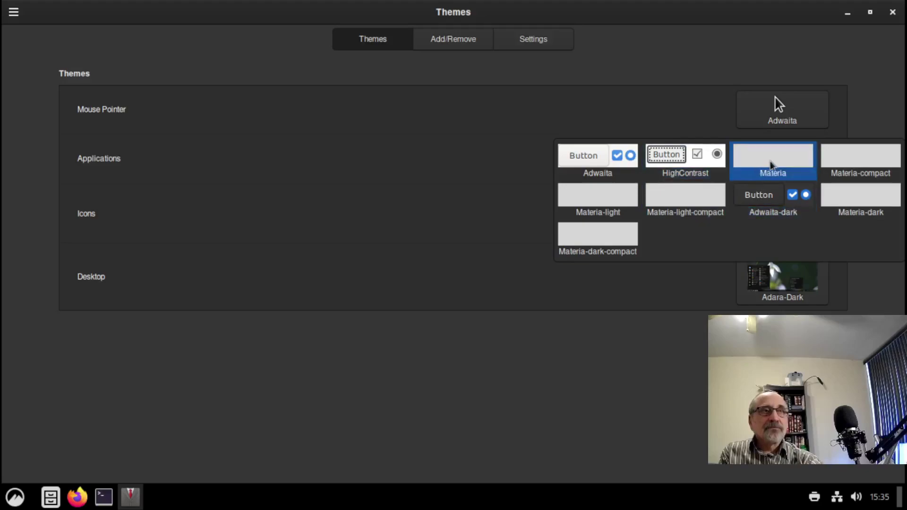
pyautogui.click(855, 205)
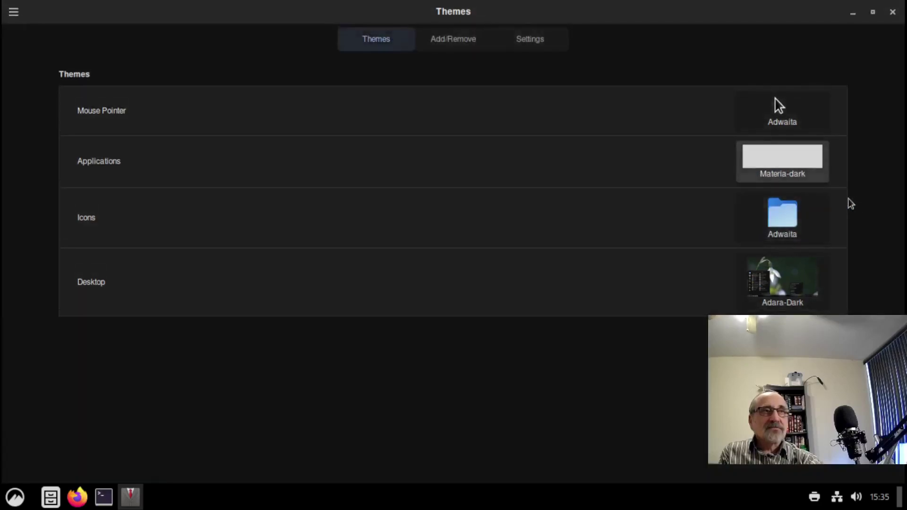
# Step: Apply the Papirus icon theme
pyautogui.click(23, 497)
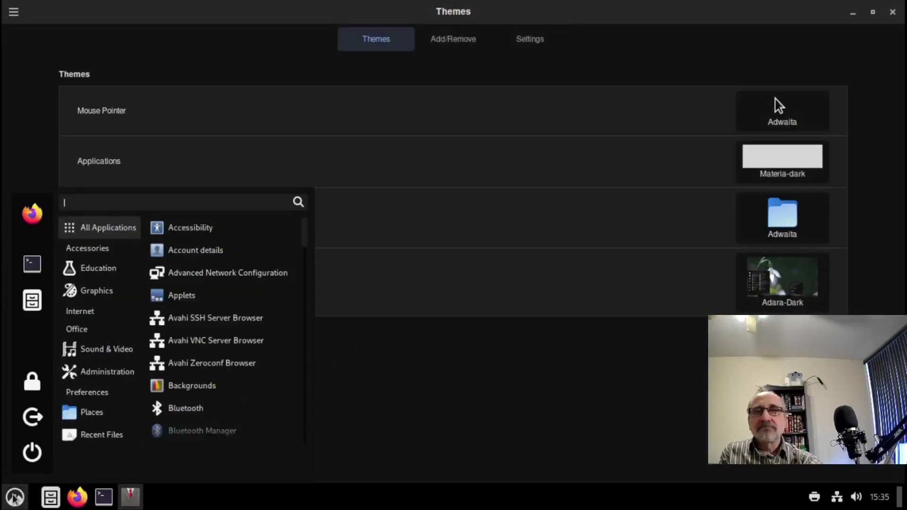
pyautogui.click(469, 405)
pyautogui.click(782, 222)
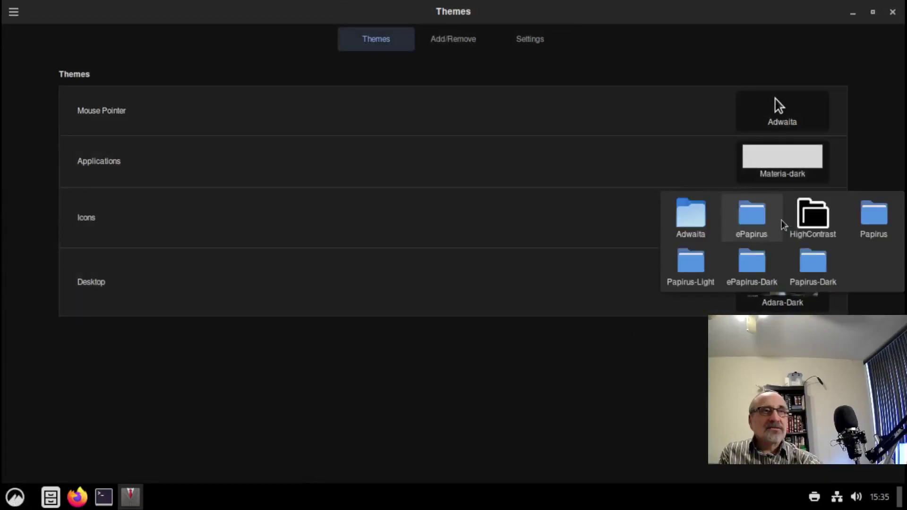
pyautogui.click(871, 222)
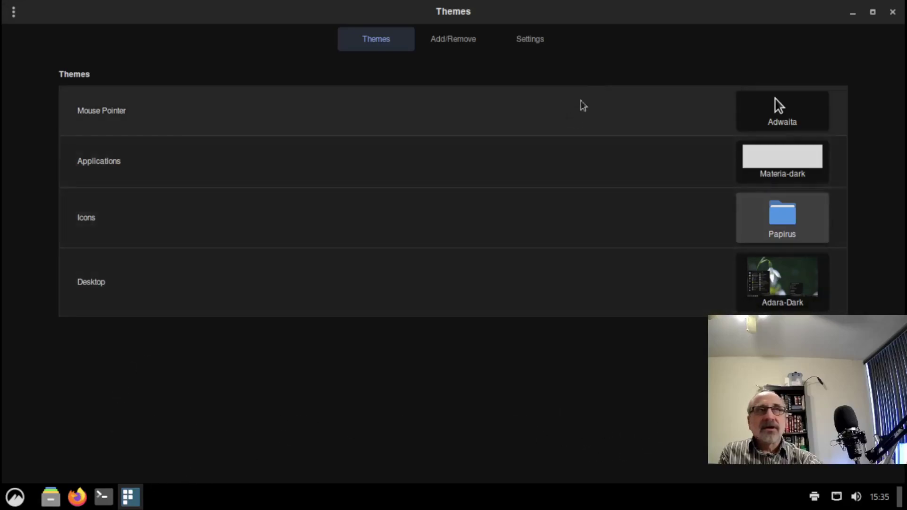
# Step: Close the Themes window, then briefly open and dismiss the application menu
pyautogui.click(895, 11)
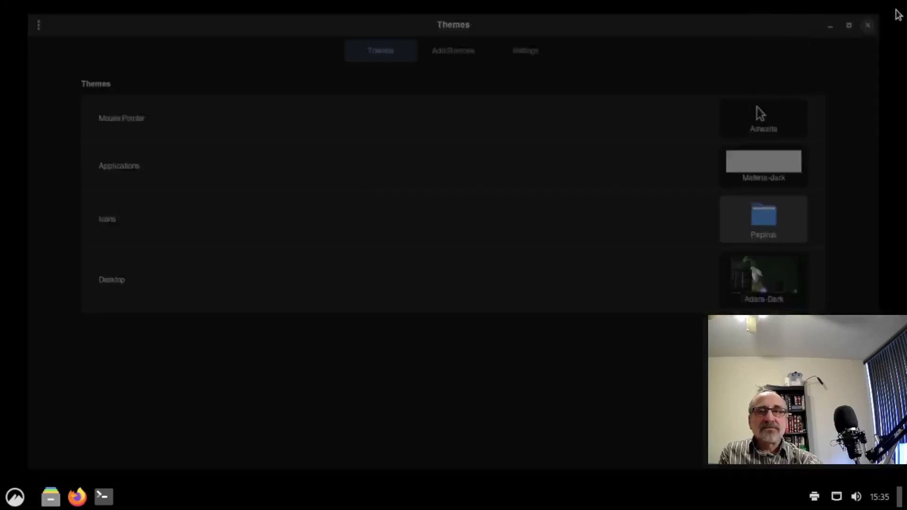
pyautogui.click(15, 499)
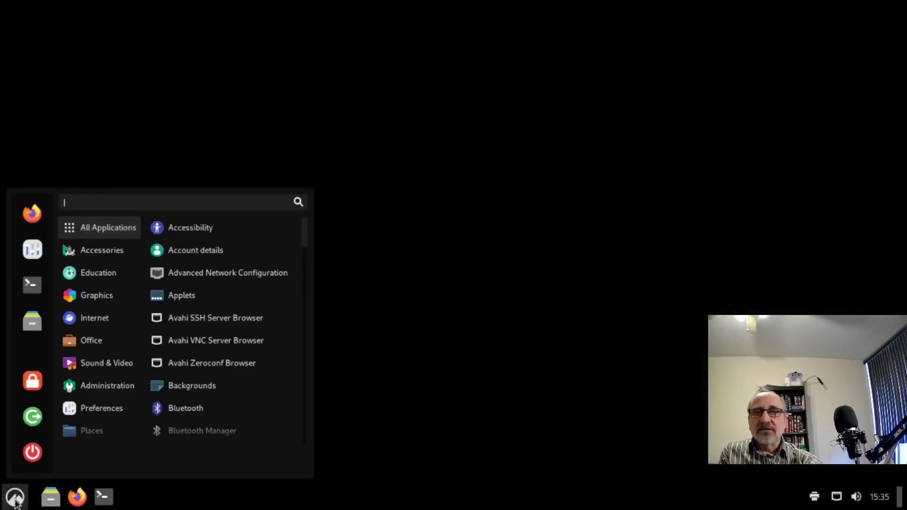
pyautogui.moveTo(132, 340)
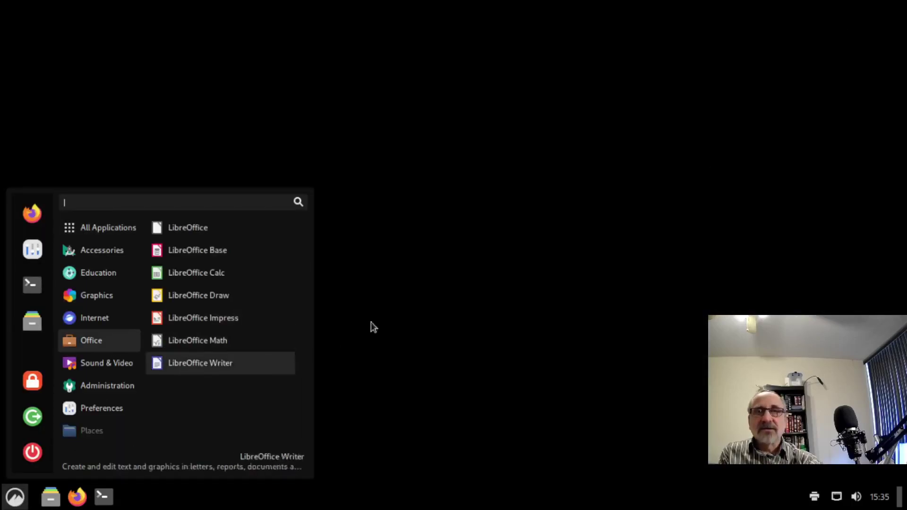
pyautogui.click(503, 263)
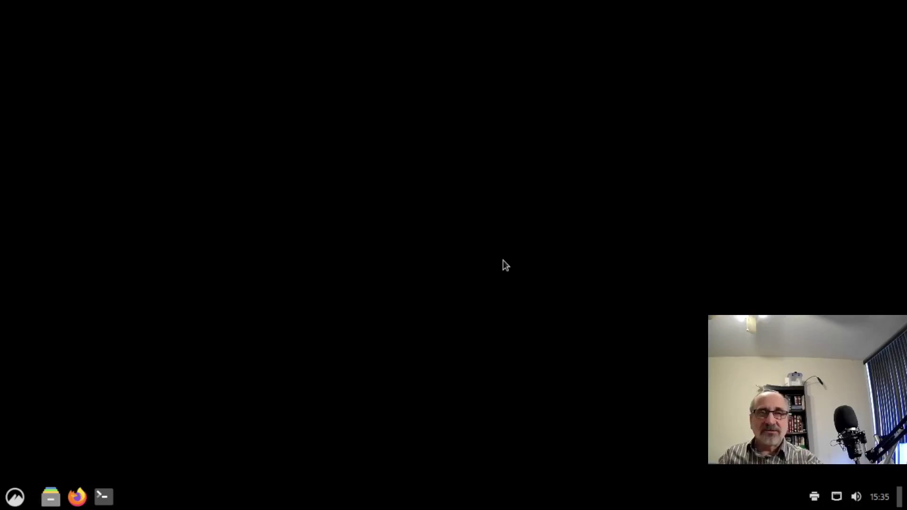
# Step: Open Backgrounds settings from the desktop context menu and add the home folder as a wallpaper source
pyautogui.rightClick(407, 259)
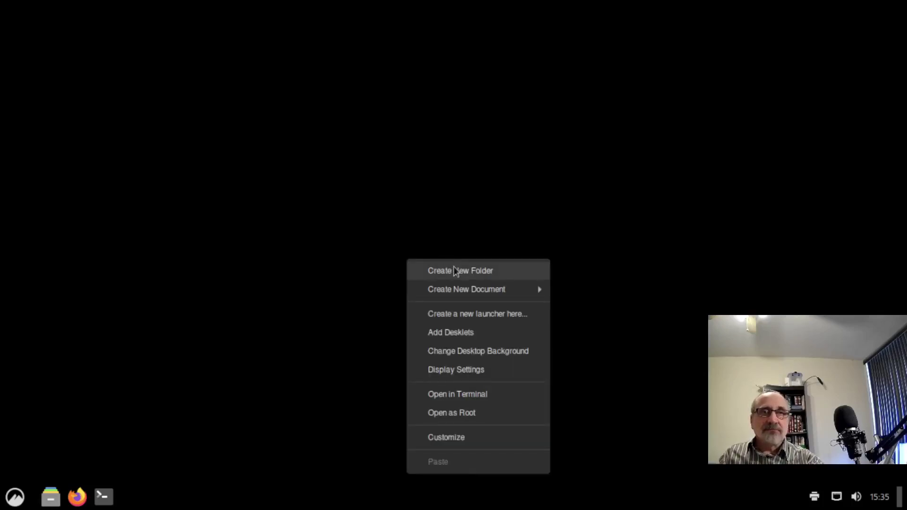
pyautogui.click(511, 350)
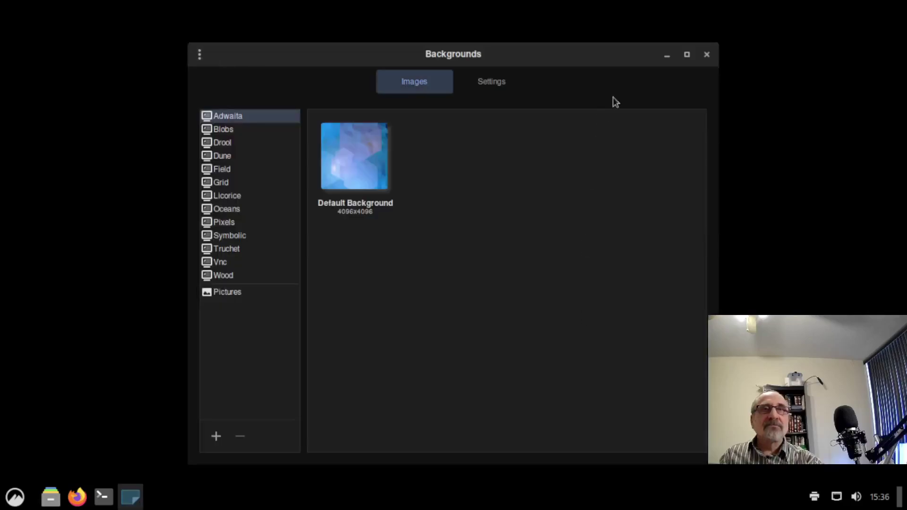
pyautogui.click(687, 55)
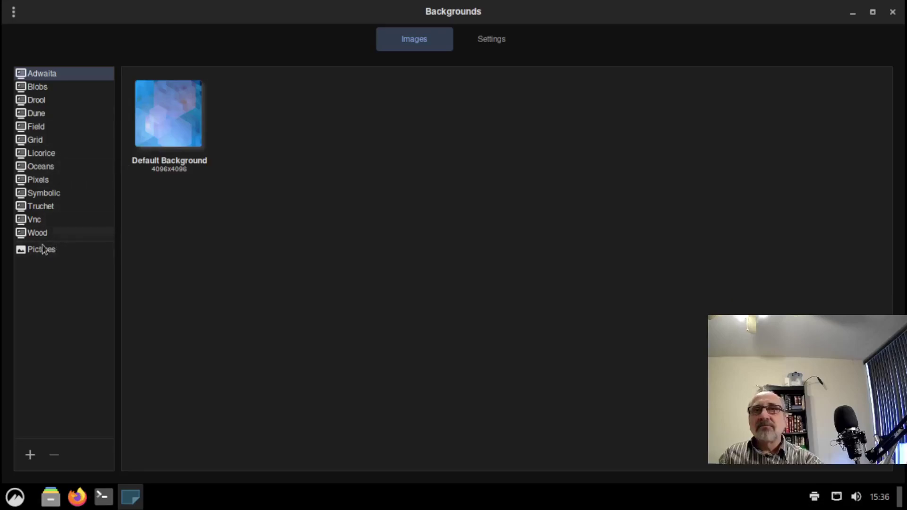
pyautogui.click(31, 456)
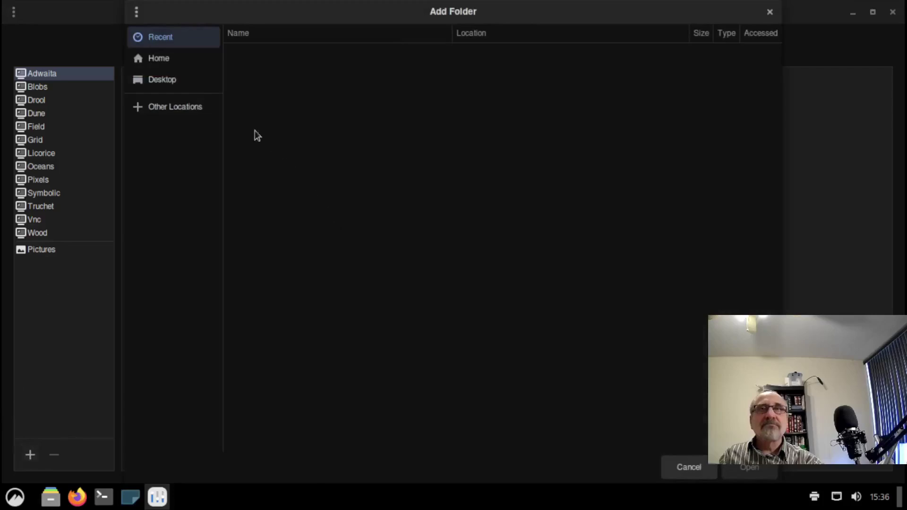
pyautogui.click(159, 61)
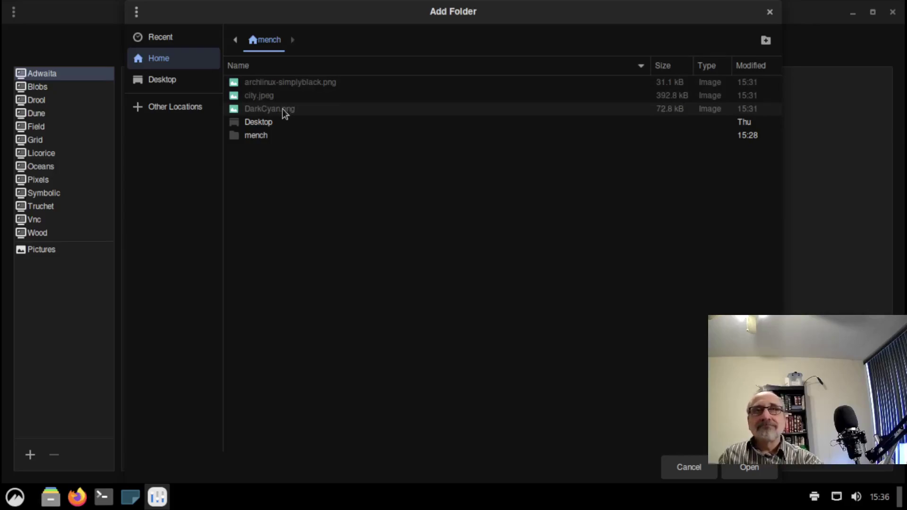
pyautogui.click(756, 468)
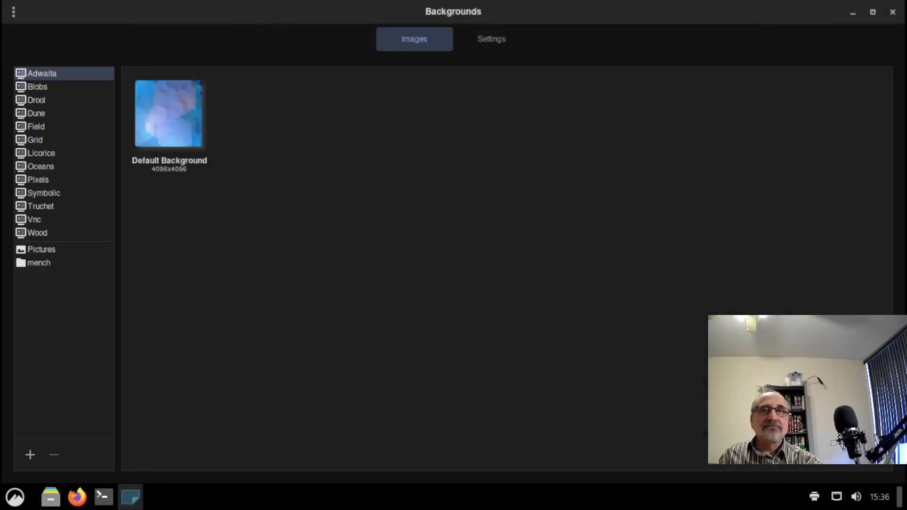
# Step: Set DarkCyan.png as the wallpaper and close the Backgrounds window
pyautogui.click(43, 264)
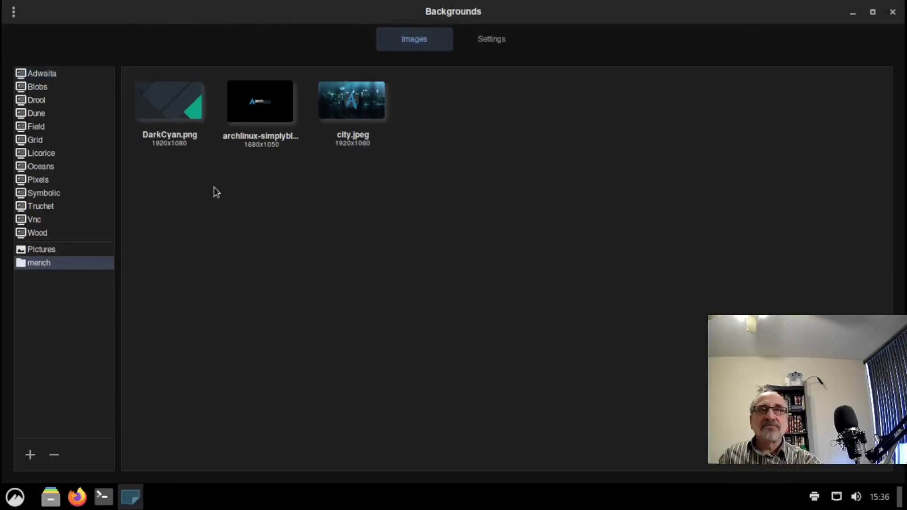
pyautogui.click(166, 102)
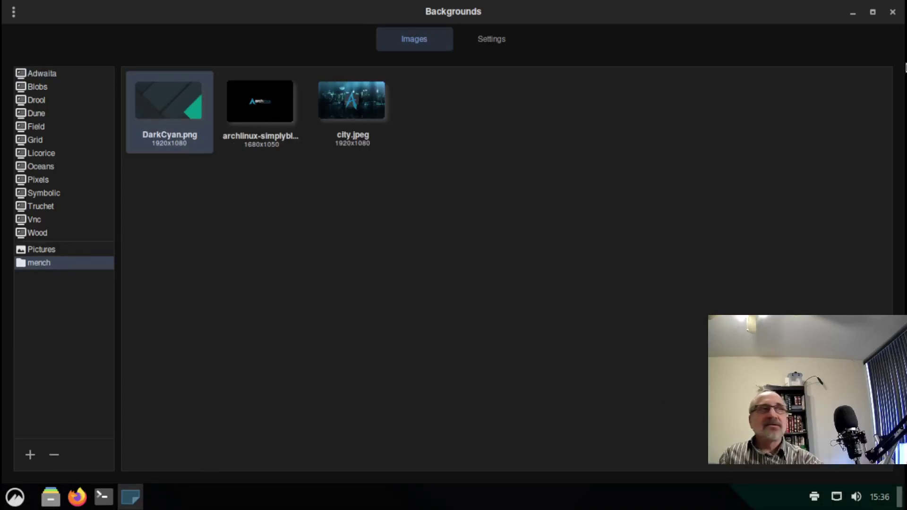
pyautogui.click(893, 13)
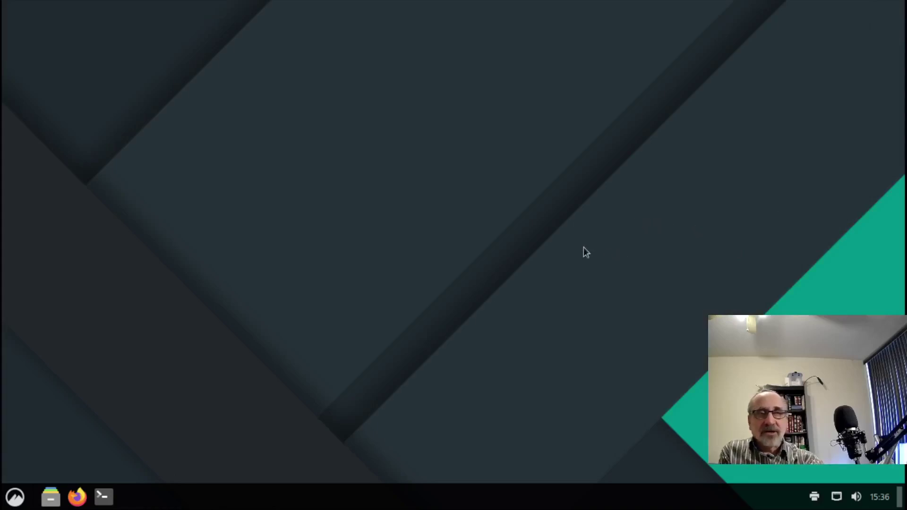
# Step: Launch Font Selection by searching the application menu for 'font'
pyautogui.click(15, 497)
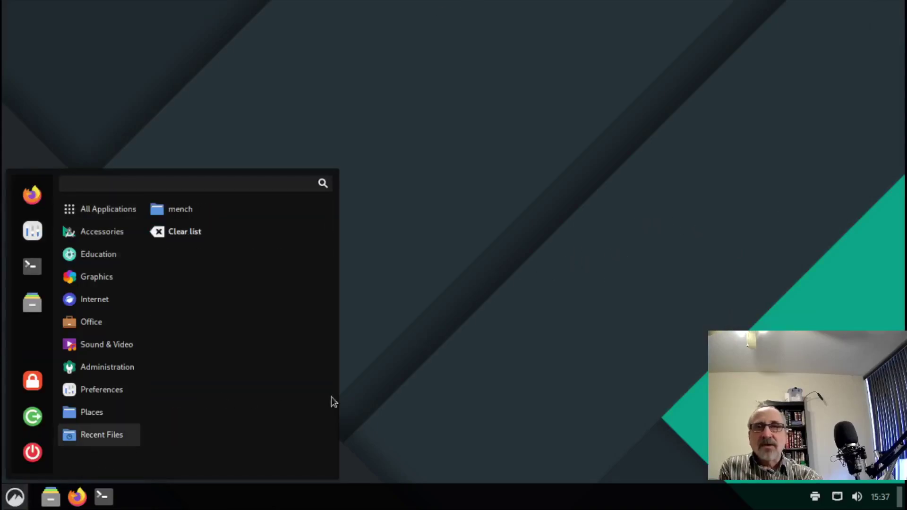
pyautogui.write('fint')
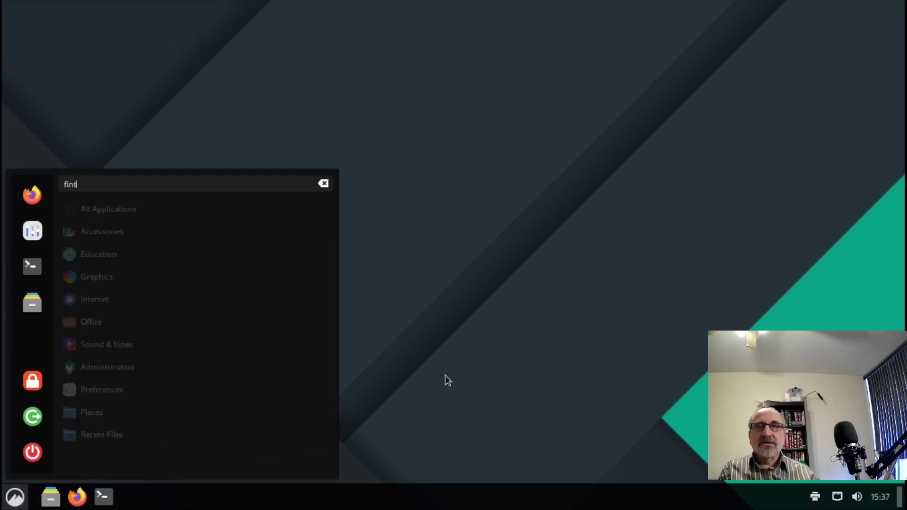
pyautogui.press('BackSpace')
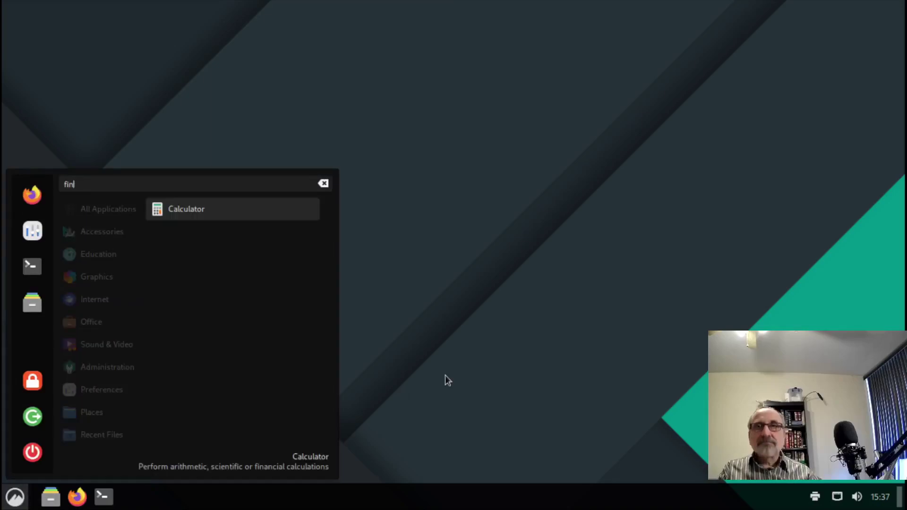
pyautogui.press('BackSpace')
pyautogui.press('BackSpace')
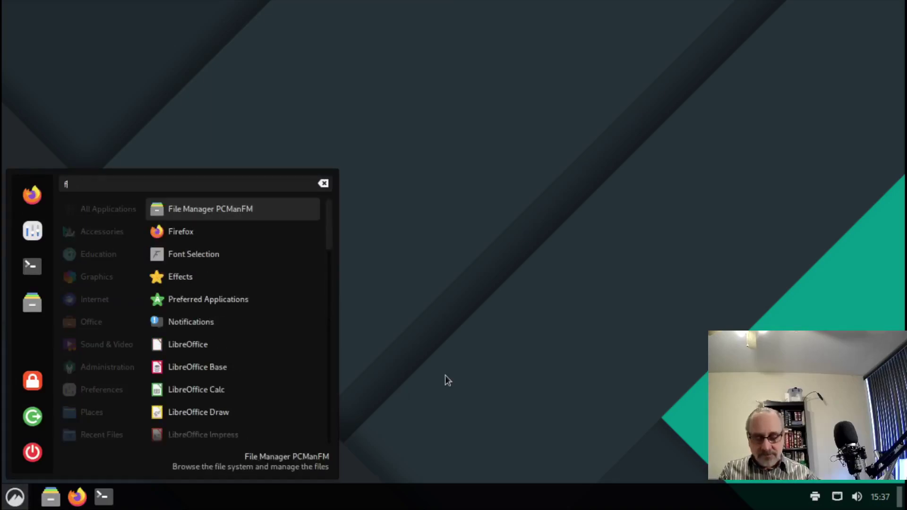
pyautogui.write('f')
pyautogui.press('BackSpace')
pyautogui.write('ont')
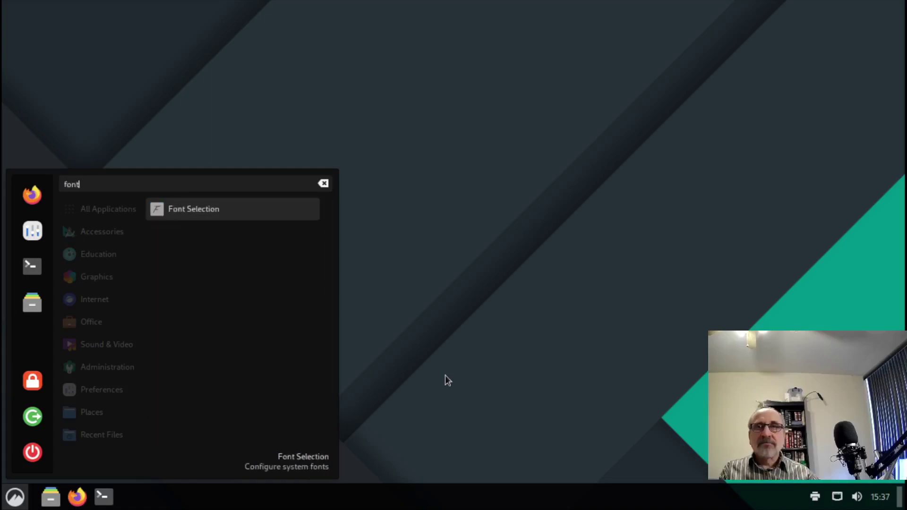
pyautogui.click(208, 210)
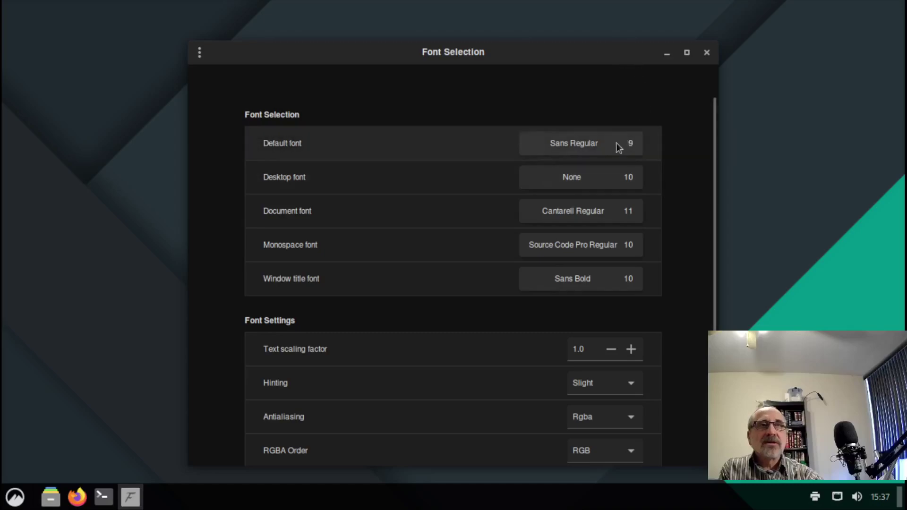
# Step: Set the default font to Sans Bold size 12 and close the window
pyautogui.click(617, 143)
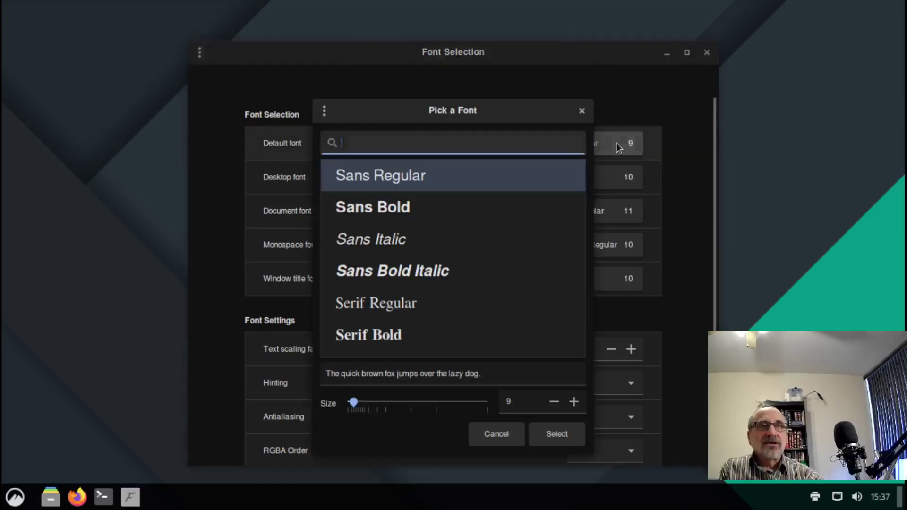
pyautogui.click(401, 209)
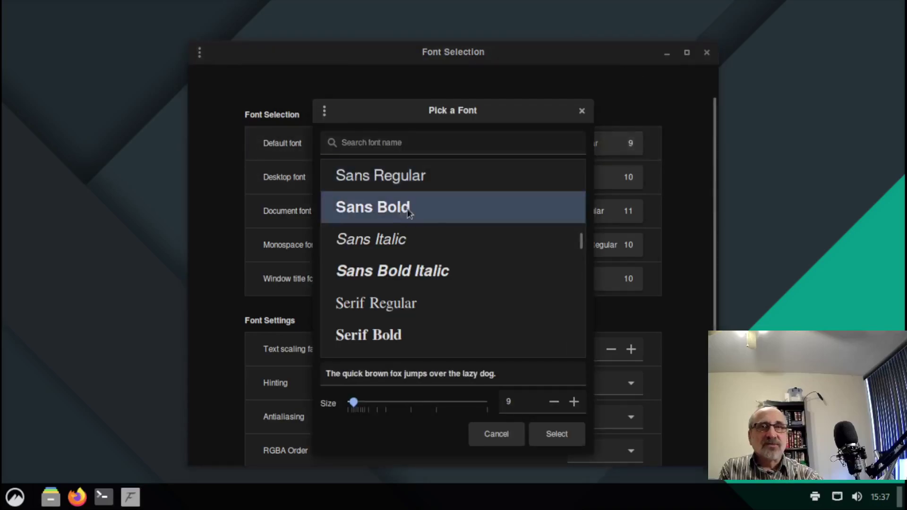
pyautogui.click(575, 402)
pyautogui.click(574, 402)
pyautogui.click(558, 434)
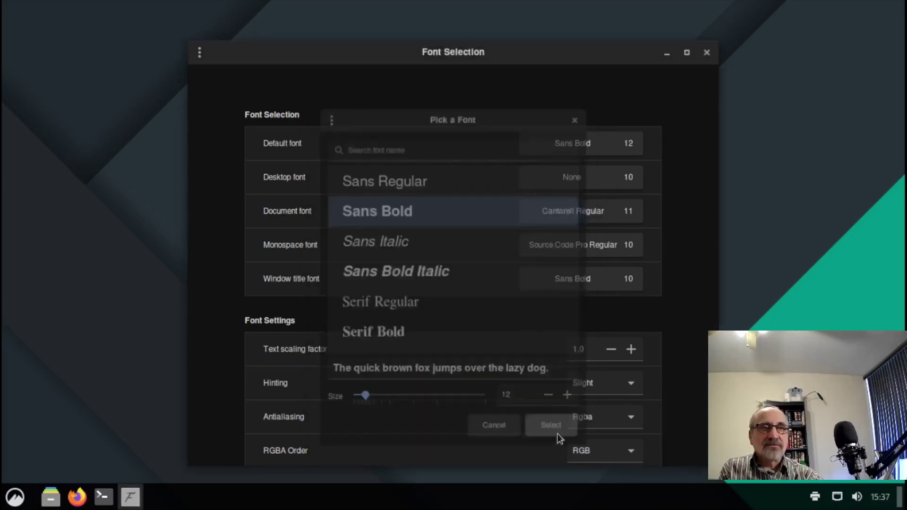
pyautogui.click(707, 53)
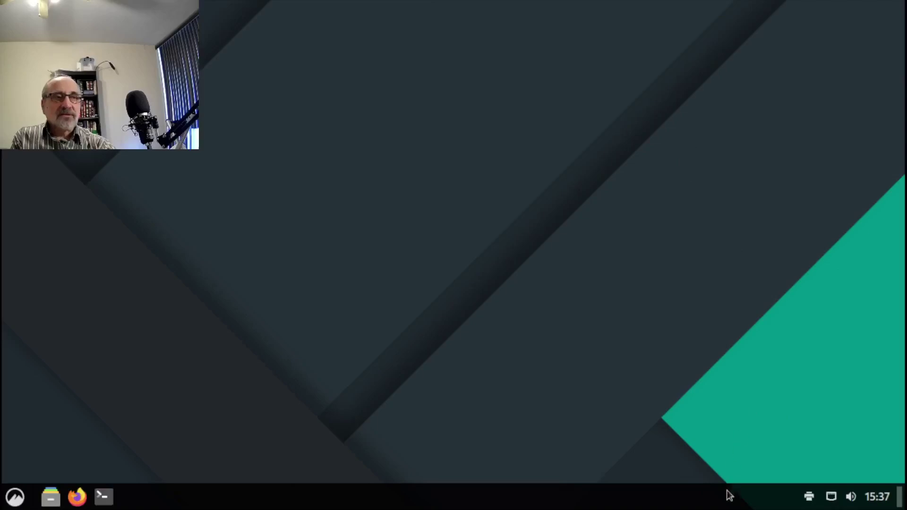
# Step: From the panel's Applets settings, pick the downloaded Weather applet and add it to the panel
pyautogui.rightClick(693, 505)
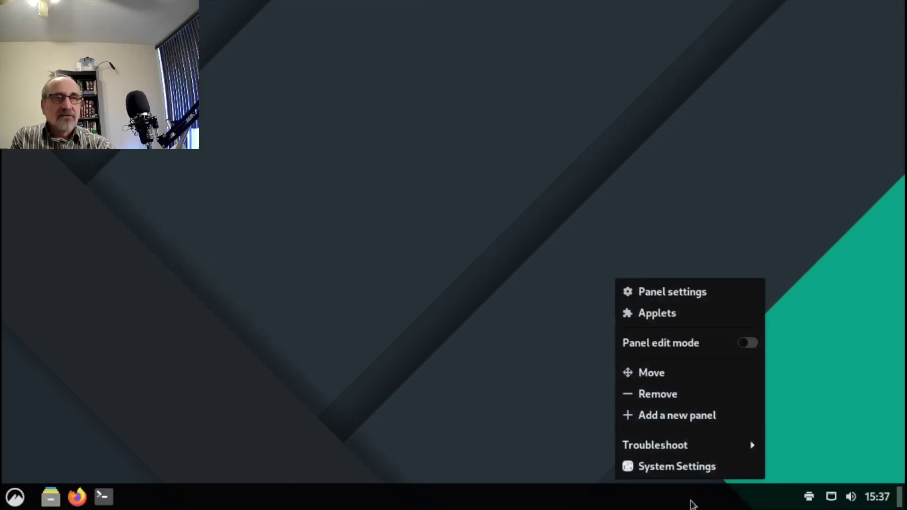
pyautogui.click(649, 312)
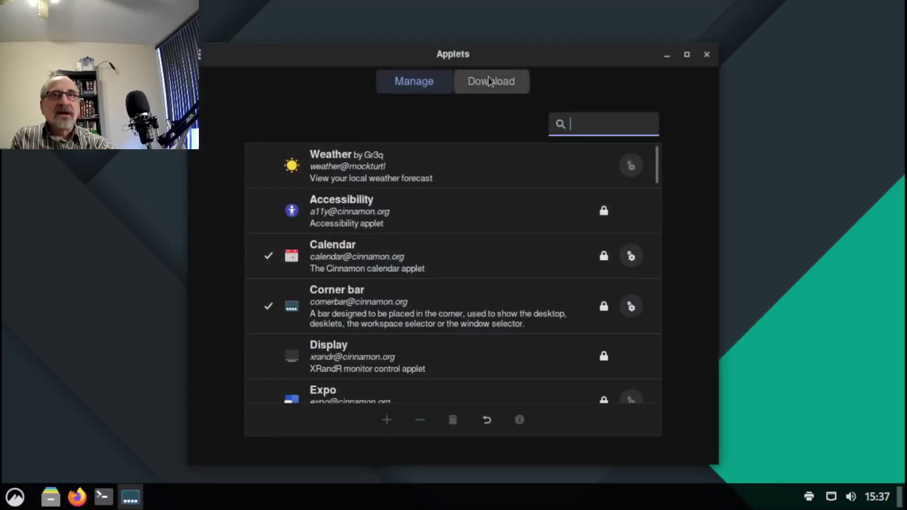
pyautogui.click(493, 80)
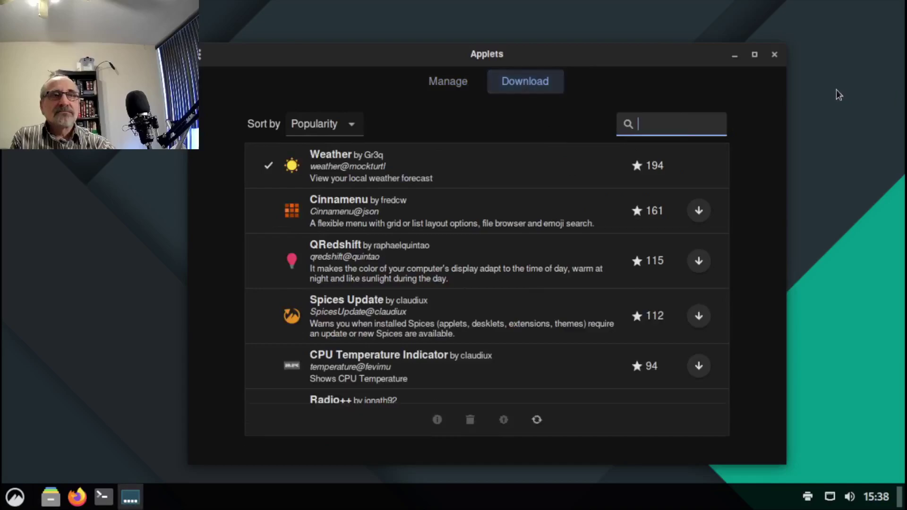
pyautogui.click(393, 165)
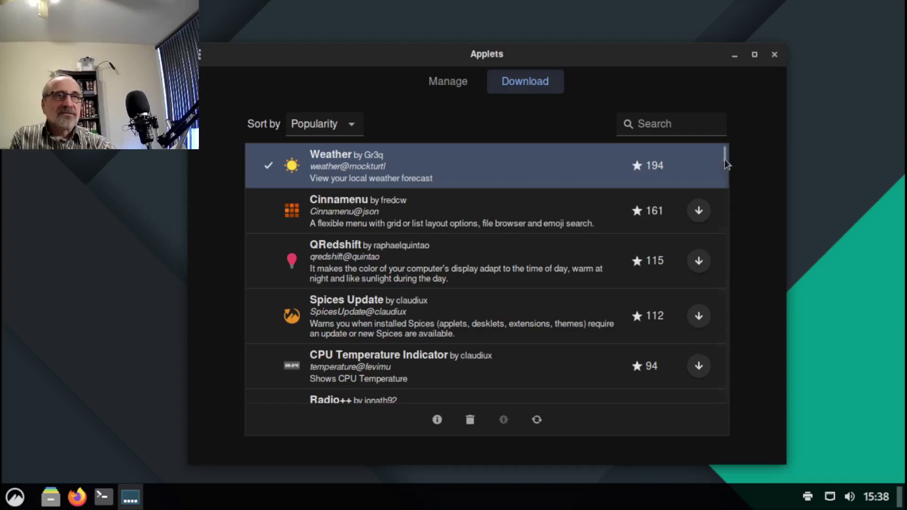
pyautogui.click(400, 212)
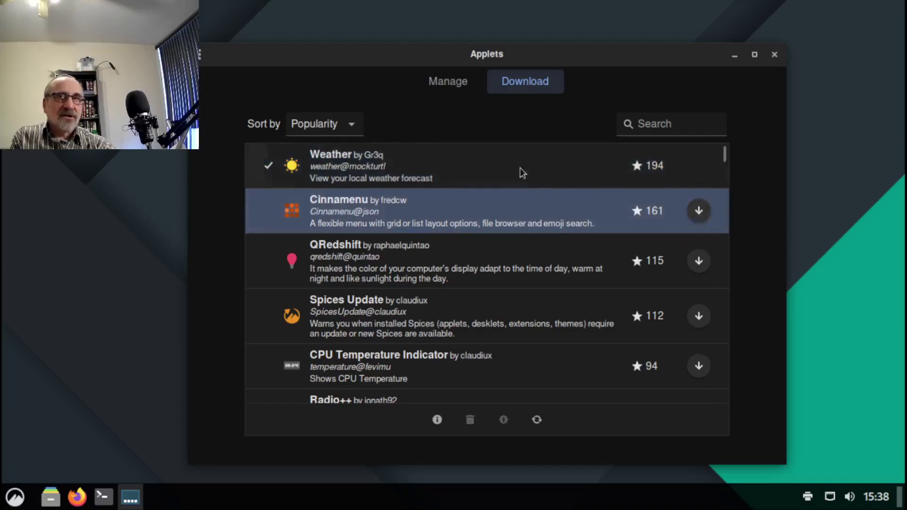
pyautogui.click(455, 165)
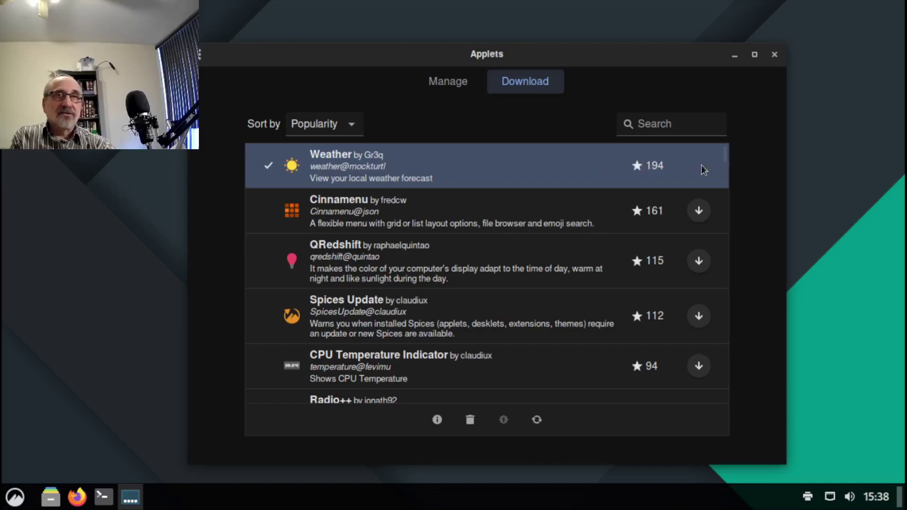
pyautogui.click(457, 82)
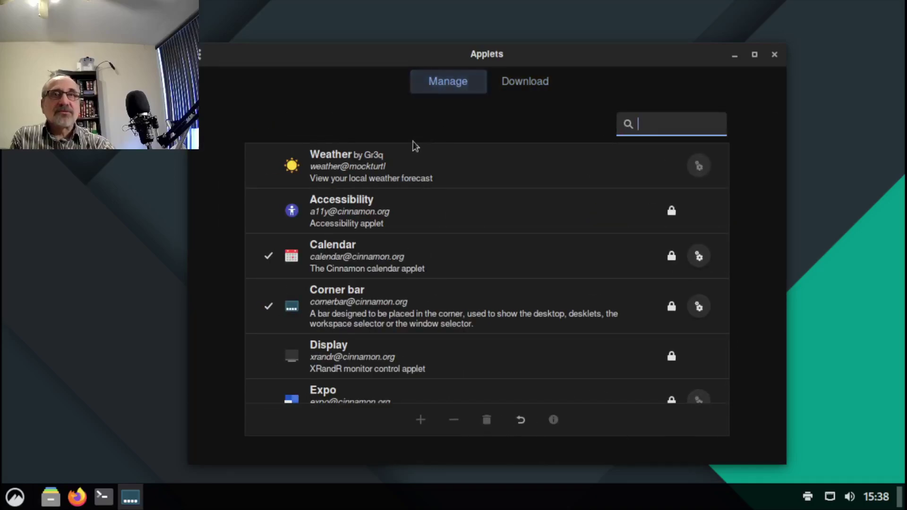
pyautogui.click(383, 160)
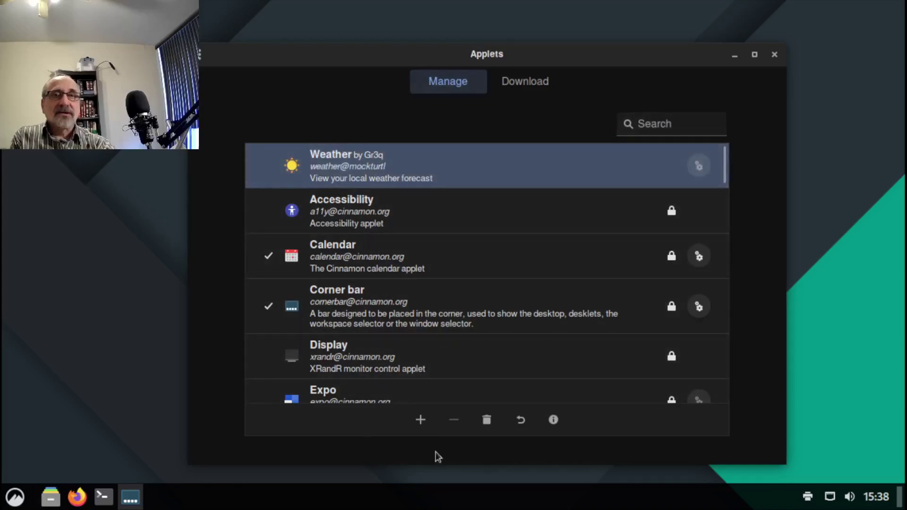
pyautogui.click(420, 420)
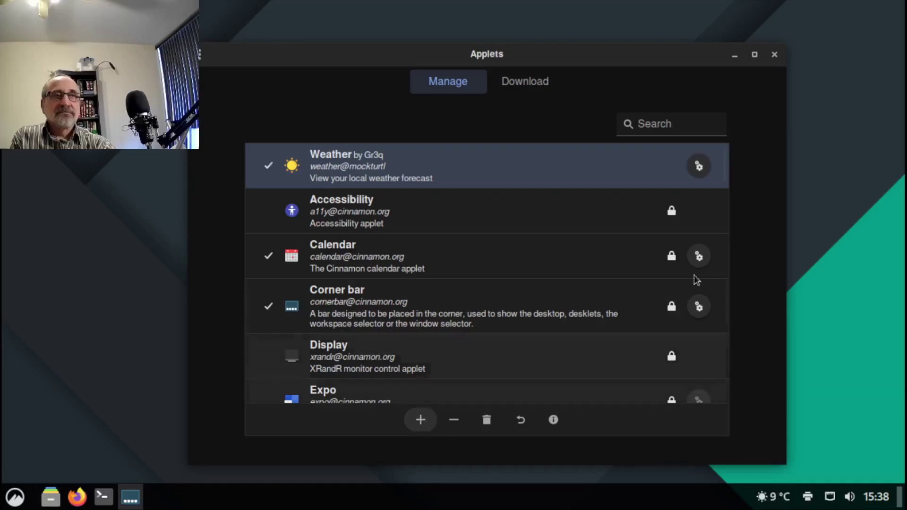
# Step: Close the Applets window and view the Toronto forecast popup, including the expanded hourly outlook
pyautogui.click(776, 55)
pyautogui.click(765, 502)
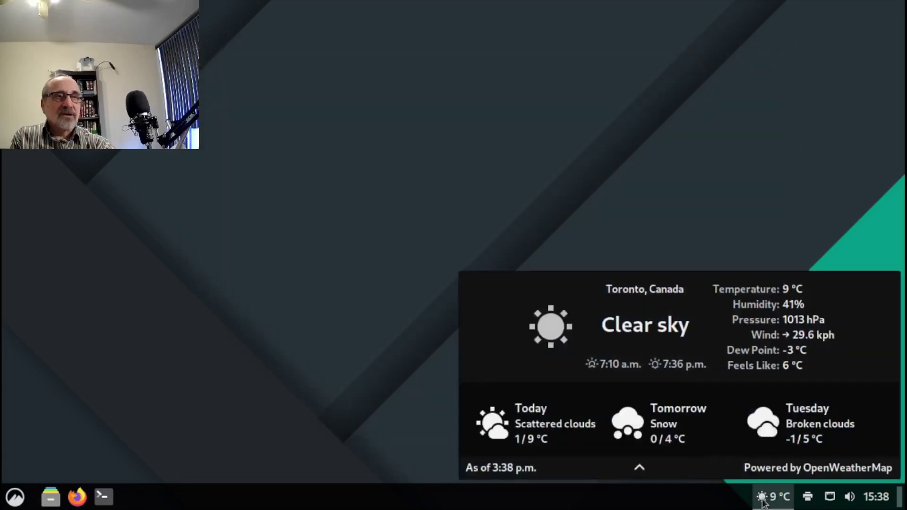
pyautogui.click(640, 468)
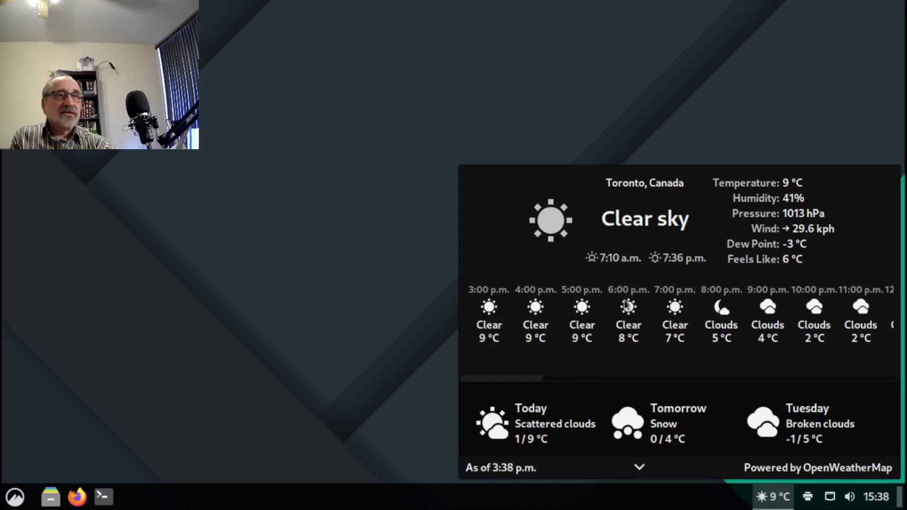
pyautogui.moveTo(494, 381); pyautogui.dragTo(883, 353)
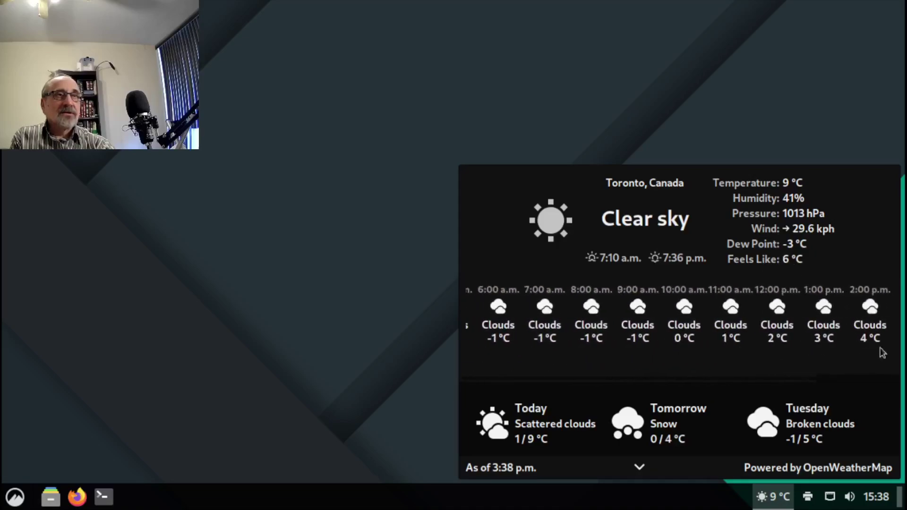
pyautogui.click(726, 81)
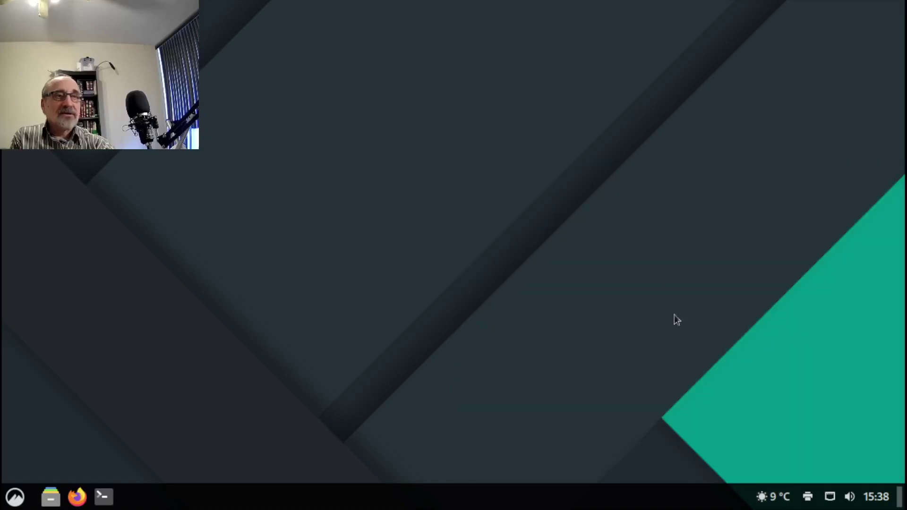
# Step: Configure the weather applet with a 26-hour hourly forecast and minutely precipitation forecast turned on
pyautogui.rightClick(754, 487)
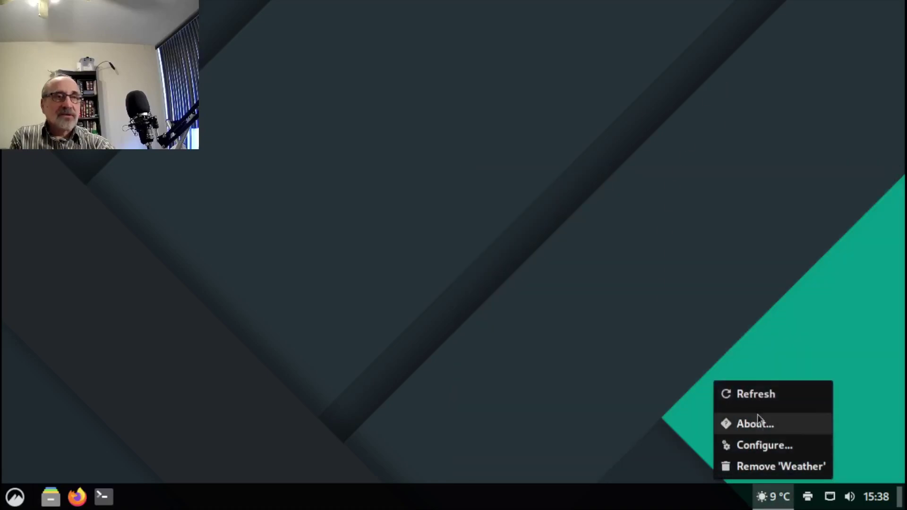
pyautogui.click(732, 447)
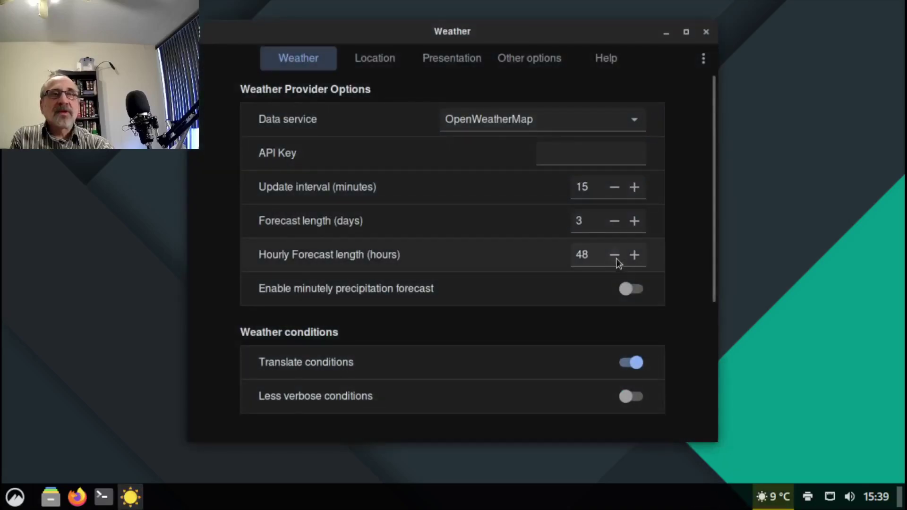
pyautogui.moveTo(615, 255); pyautogui.dragTo(615, 255)
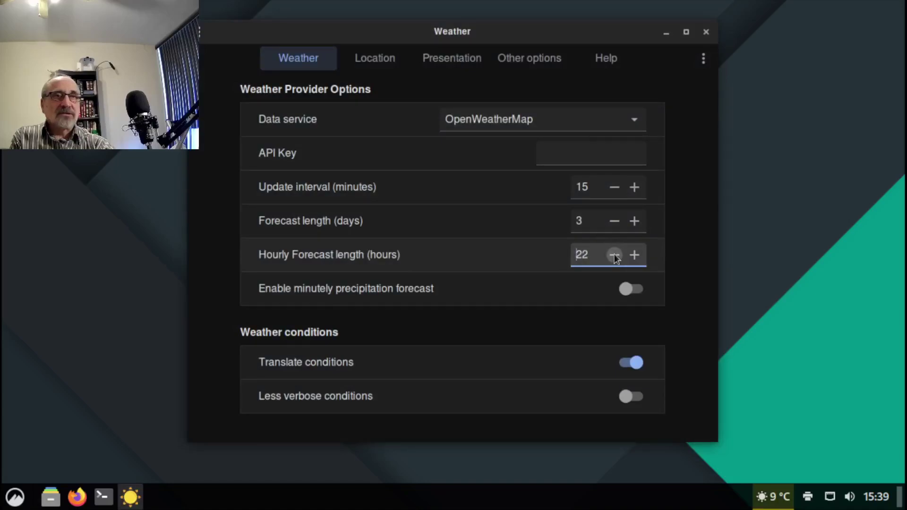
pyautogui.click(635, 254)
pyautogui.click(640, 254)
pyautogui.click(641, 255)
pyautogui.click(640, 255)
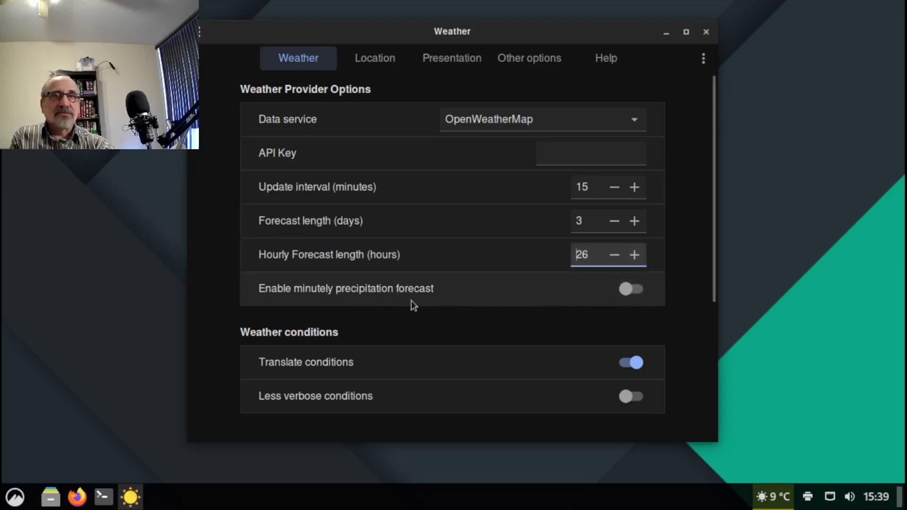
pyautogui.moveTo(431, 301)
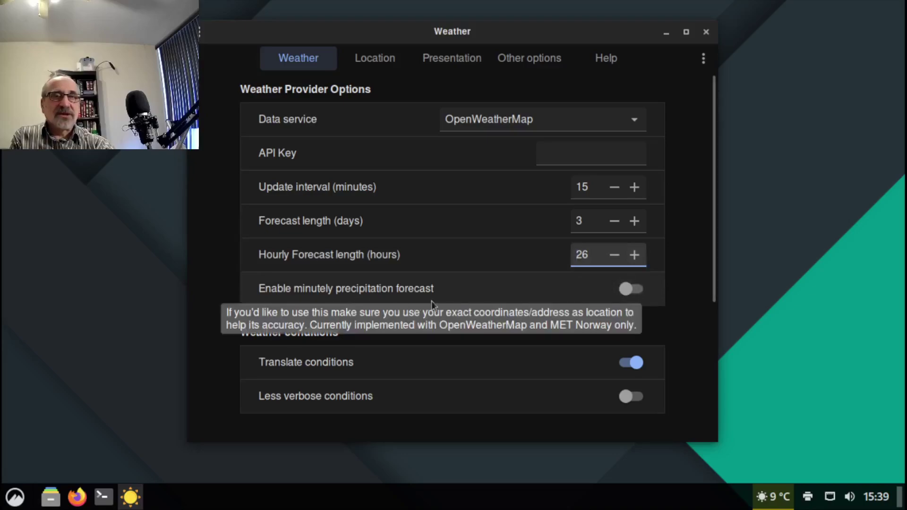
pyautogui.click(641, 290)
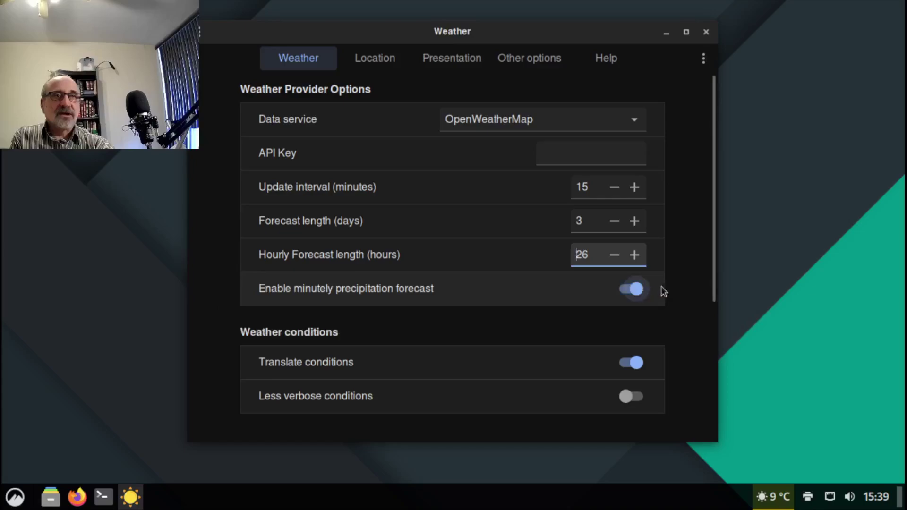
# Step: Close the weather settings window and check the updated forecast popup
pyautogui.click(706, 31)
pyautogui.click(761, 488)
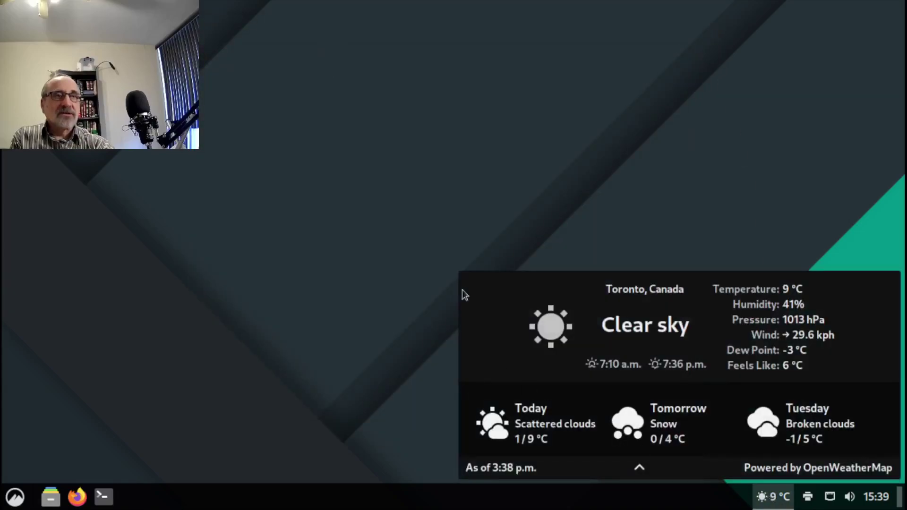
pyautogui.click(281, 385)
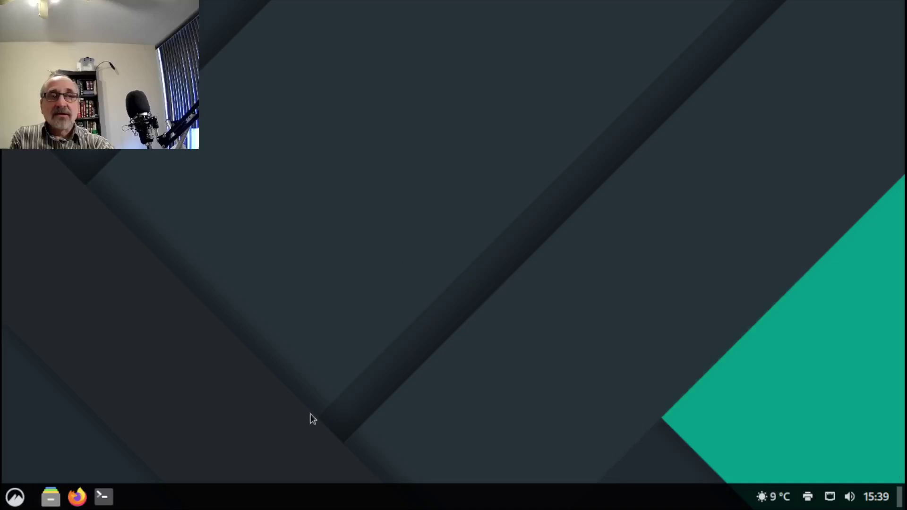
# Step: Launch System Settings from the application menu and maximize its window
pyautogui.press('super')
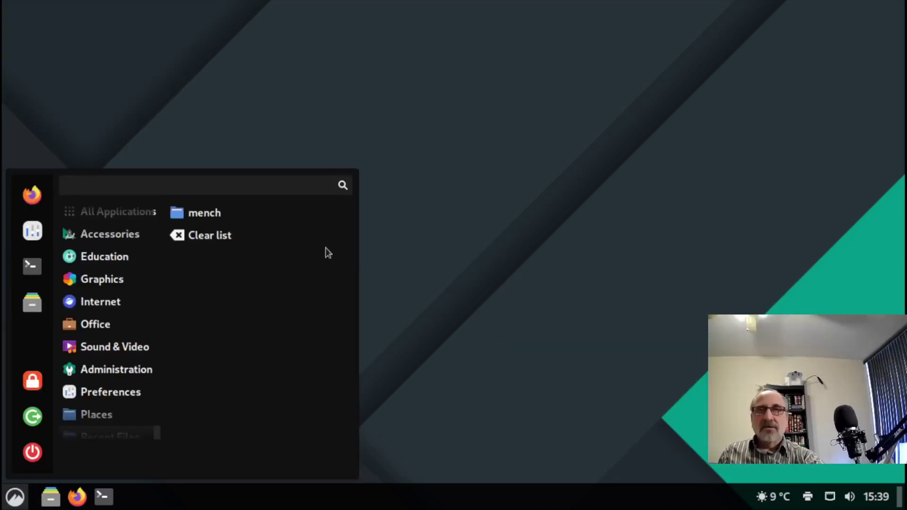
pyautogui.click(102, 279)
pyautogui.click(32, 231)
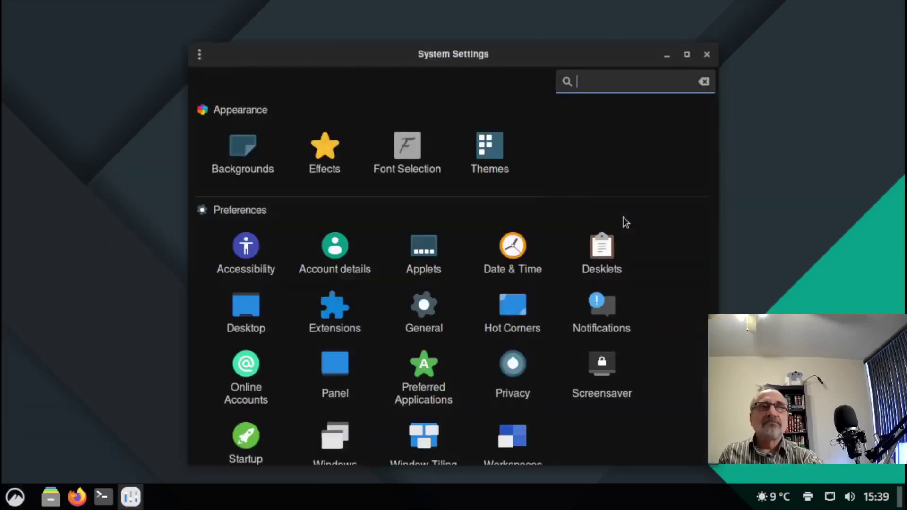
pyautogui.click(687, 54)
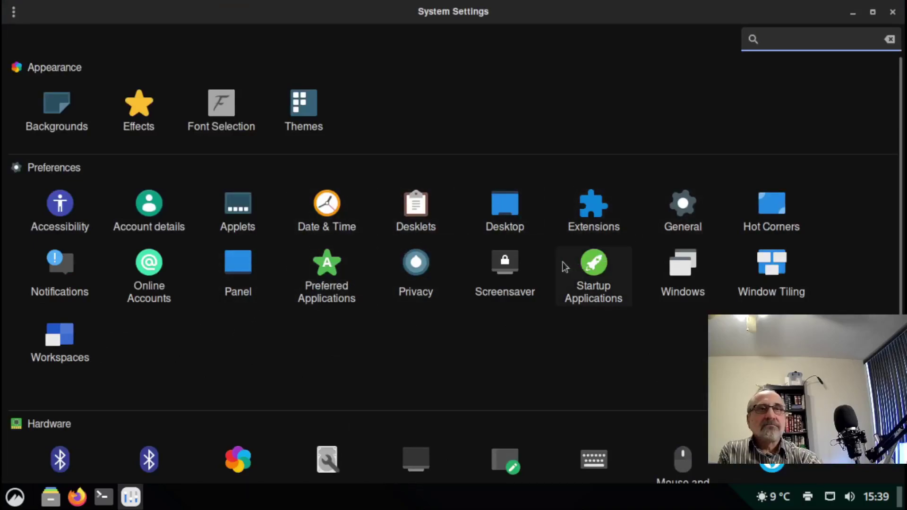
# Step: Set the screensaver delay to Never and turn off locking after the screensaver starts
pyautogui.click(516, 264)
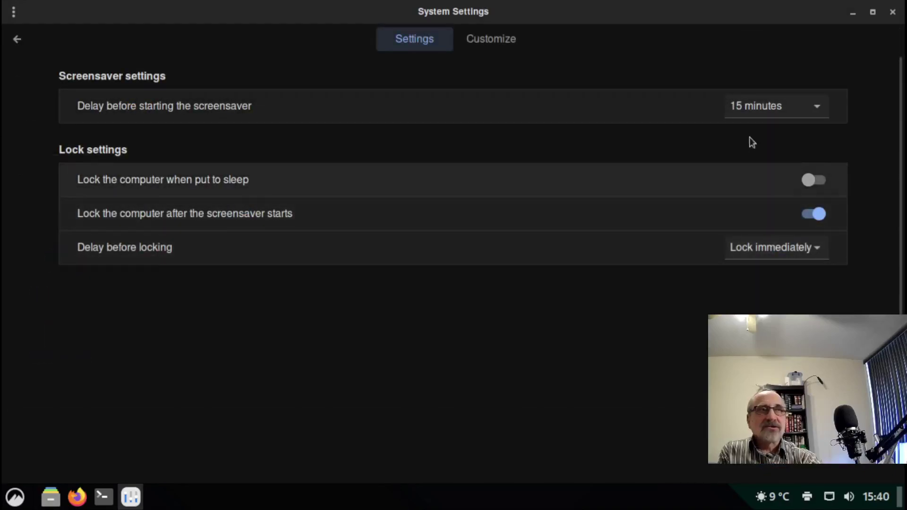
pyautogui.click(803, 108)
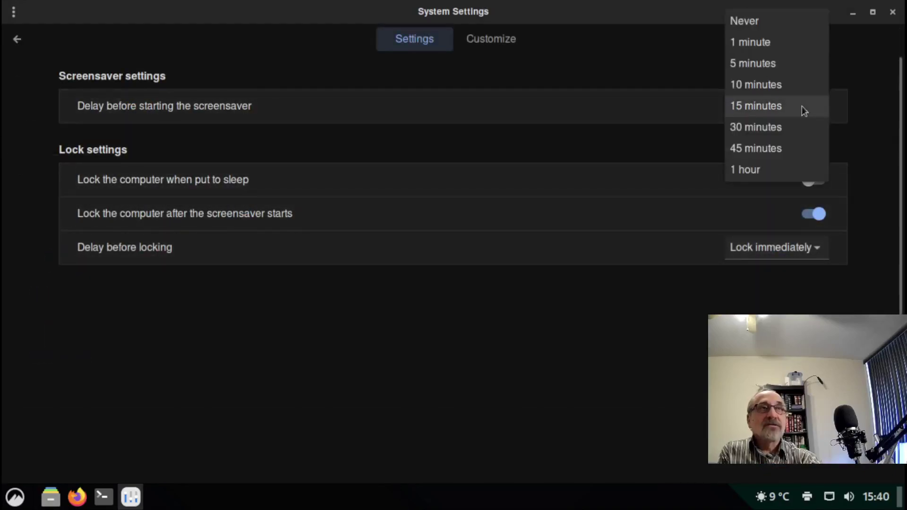
pyautogui.click(774, 21)
pyautogui.click(807, 214)
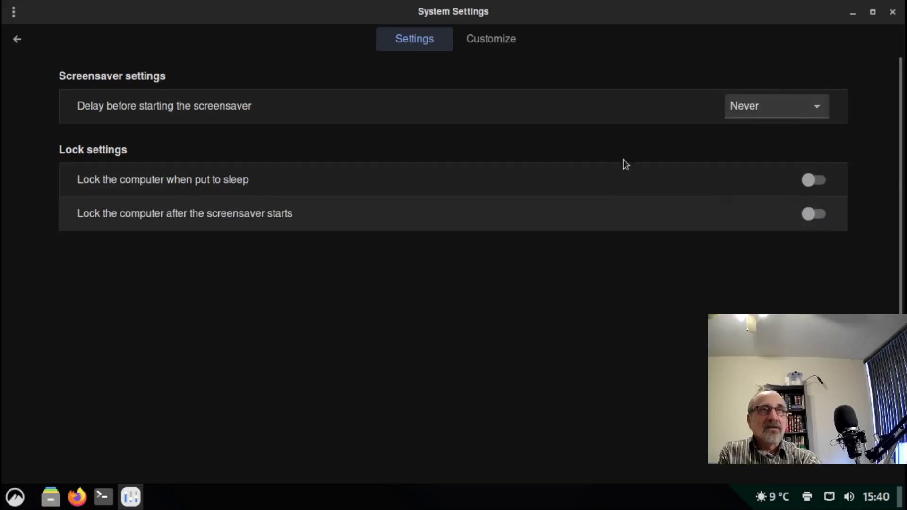
pyautogui.click(17, 39)
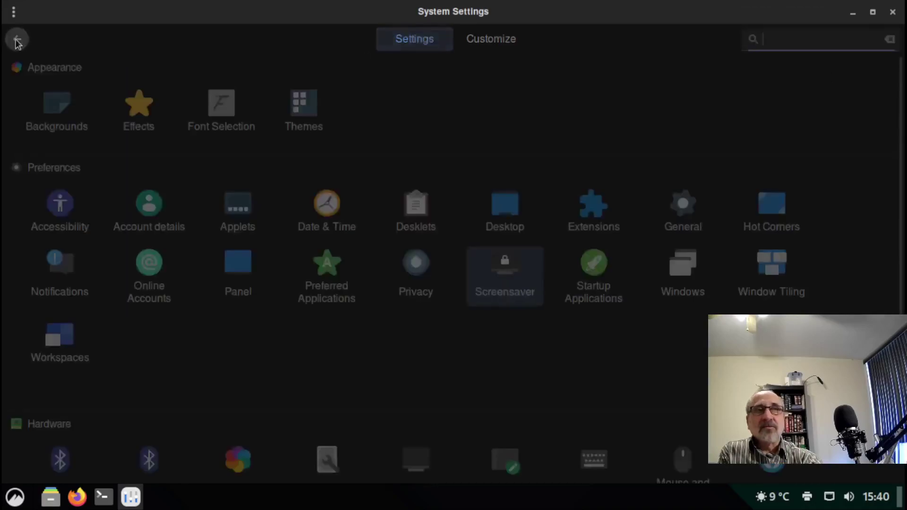
# Step: In Power Management, set screen-off when inactive to Never and power button action to Ask
pyautogui.scroll(-5, 379, 374)
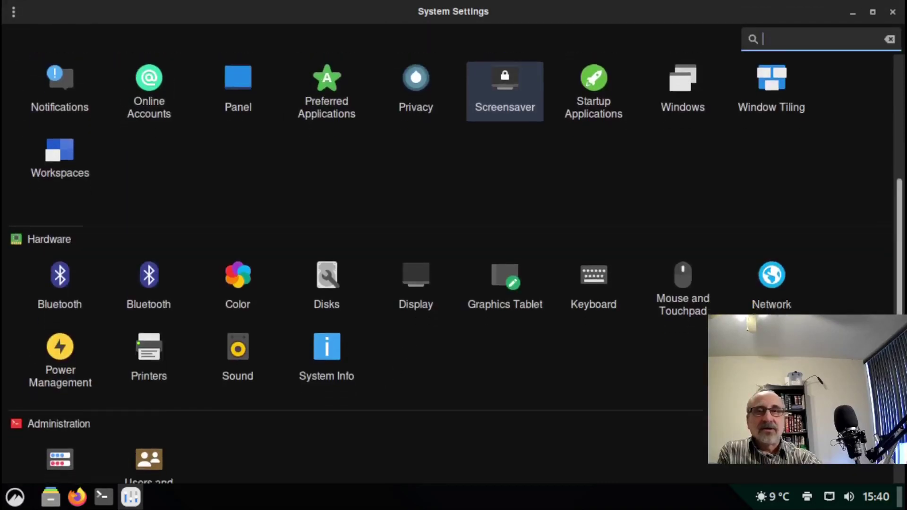
pyautogui.click(60, 317)
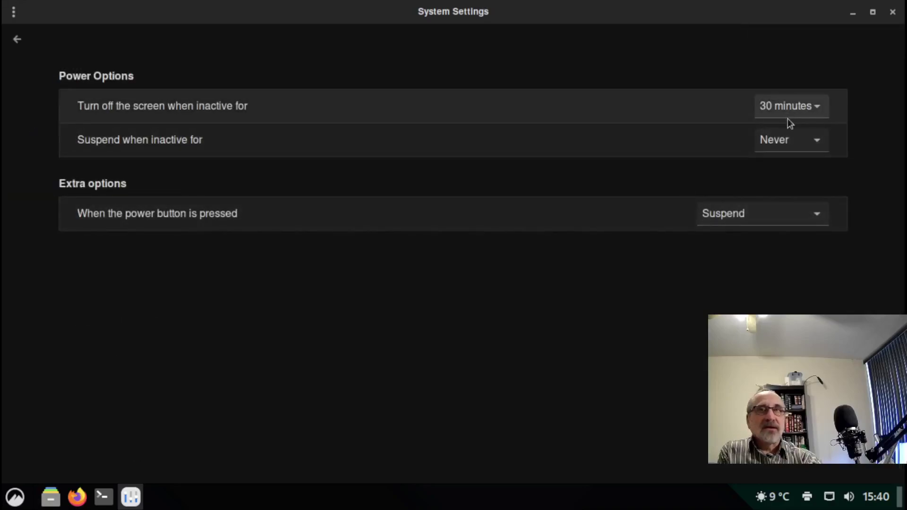
pyautogui.click(782, 111)
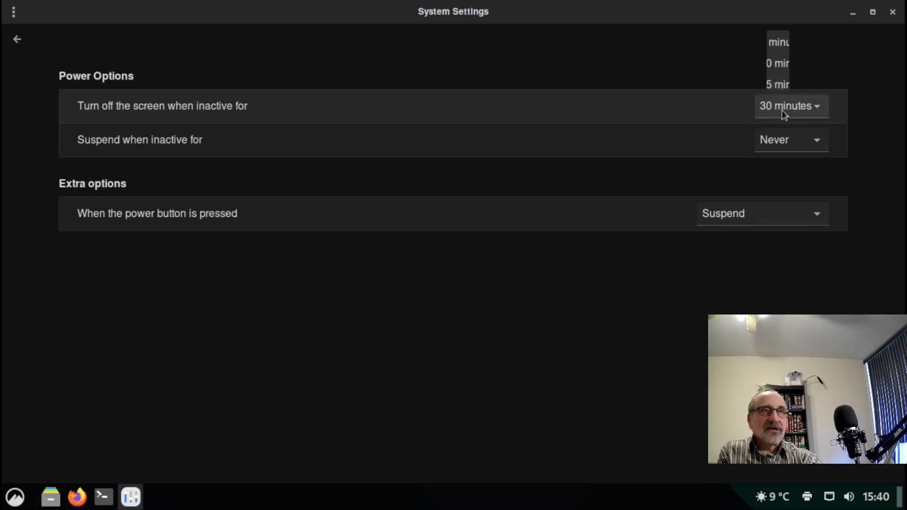
pyautogui.click(784, 109)
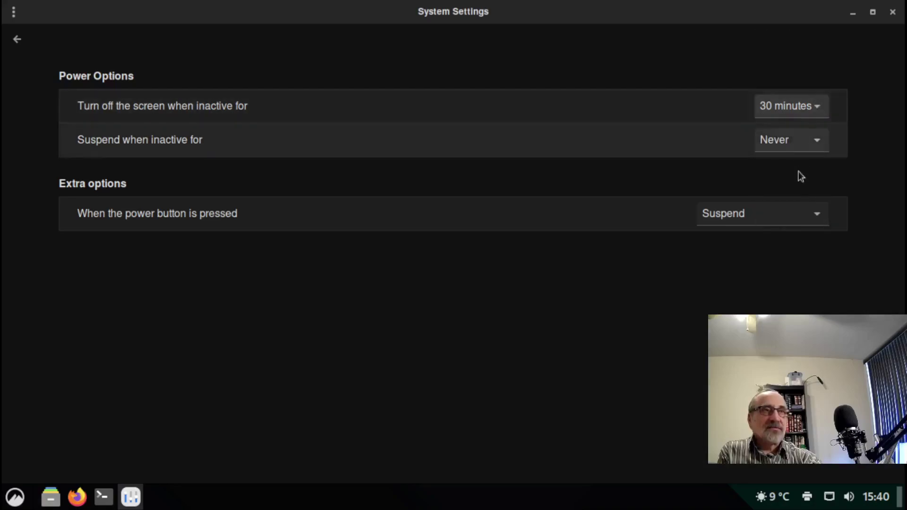
pyautogui.click(794, 107)
pyautogui.click(785, 217)
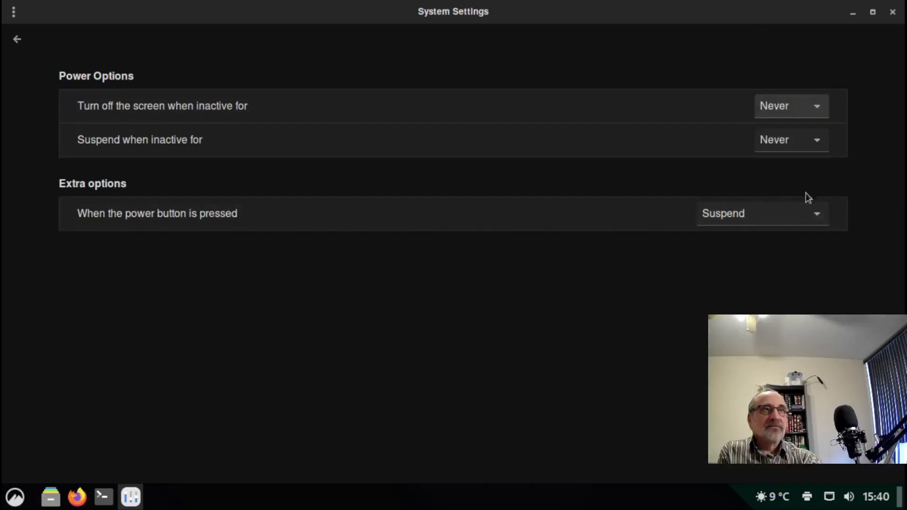
pyautogui.click(812, 217)
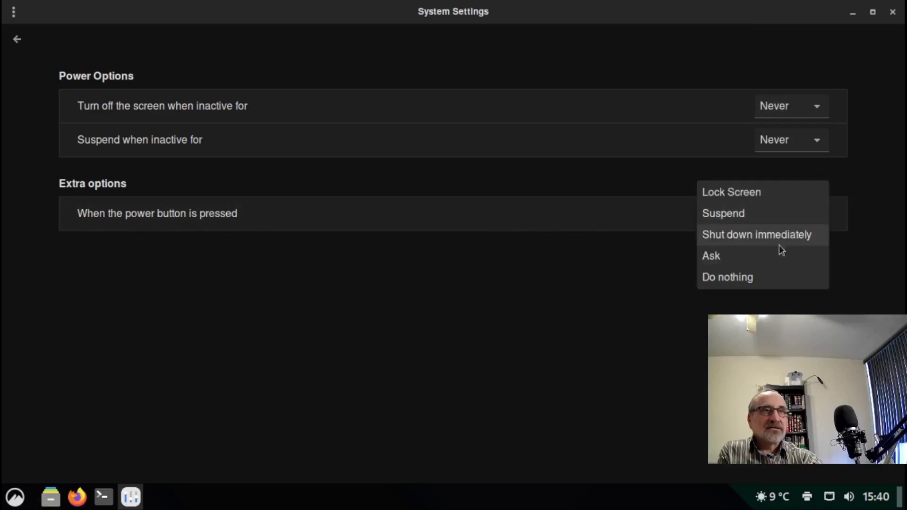
pyautogui.click(770, 259)
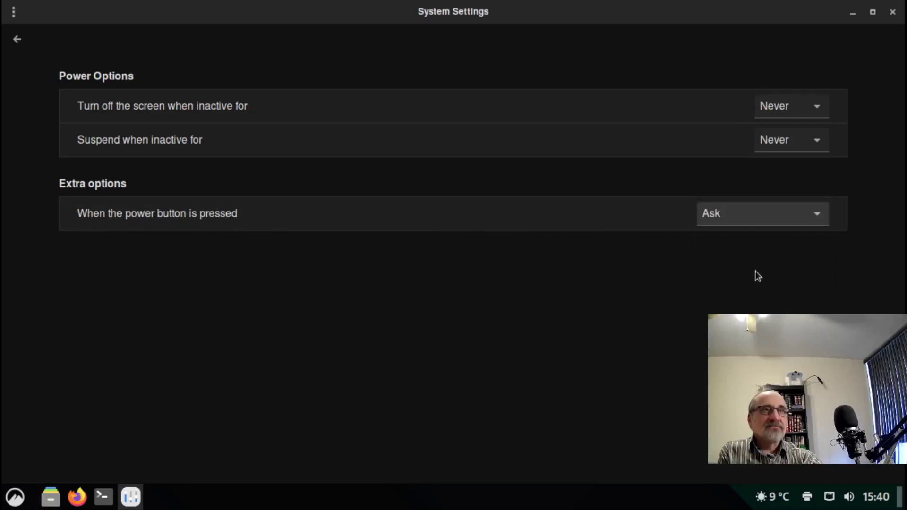
pyautogui.click(17, 38)
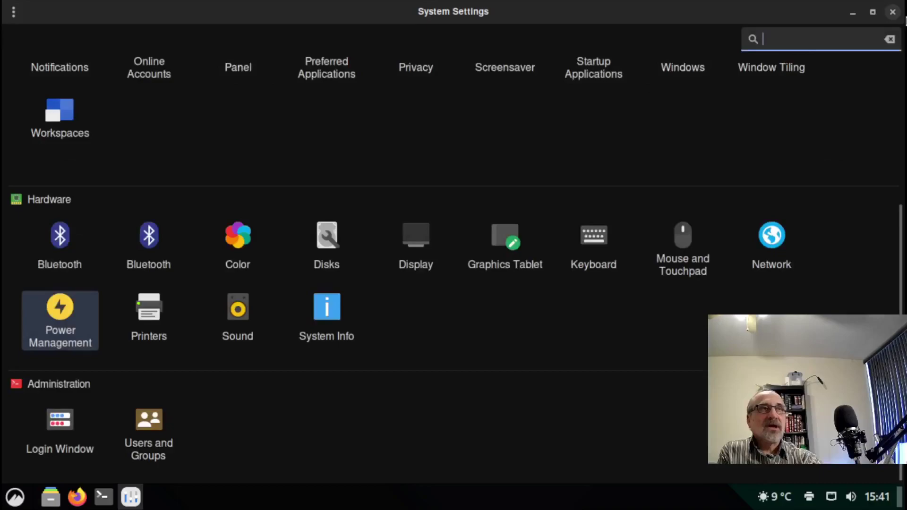
pyautogui.click(893, 12)
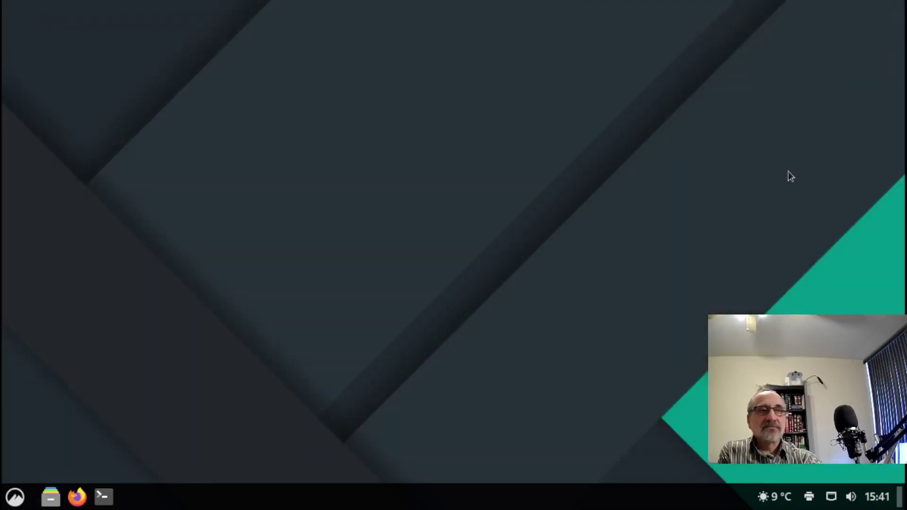
pyautogui.click(10, 499)
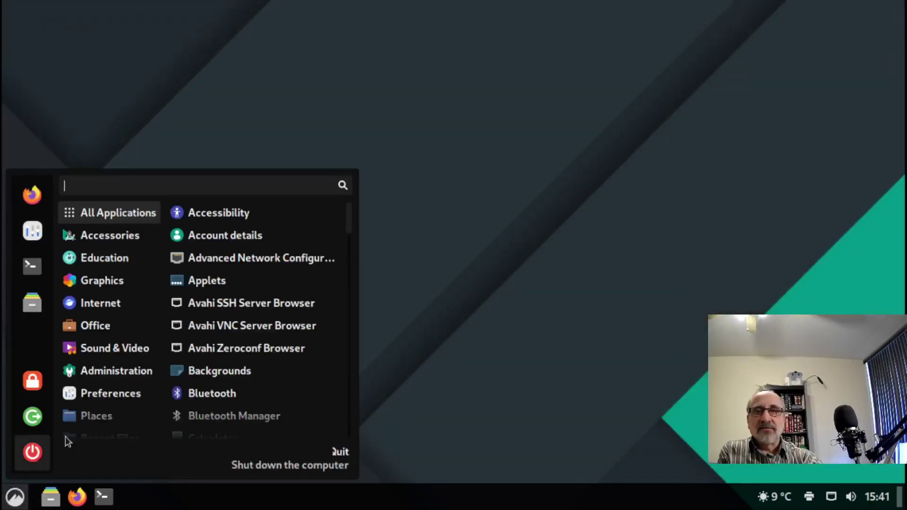
pyautogui.moveTo(105, 312)
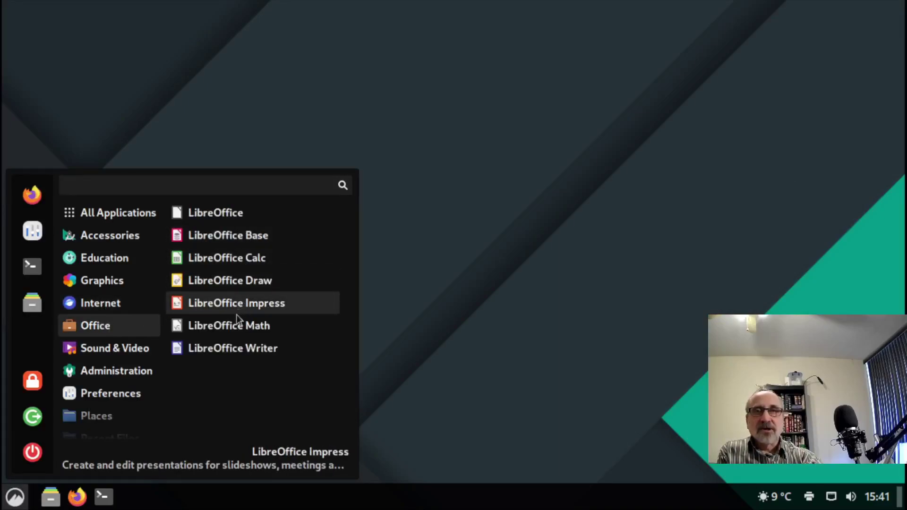
pyautogui.moveTo(95, 348)
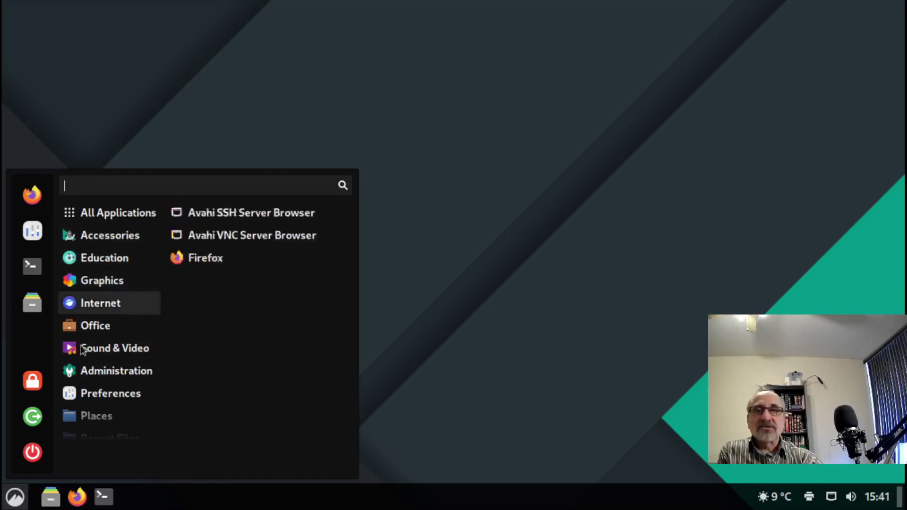
pyautogui.click(561, 276)
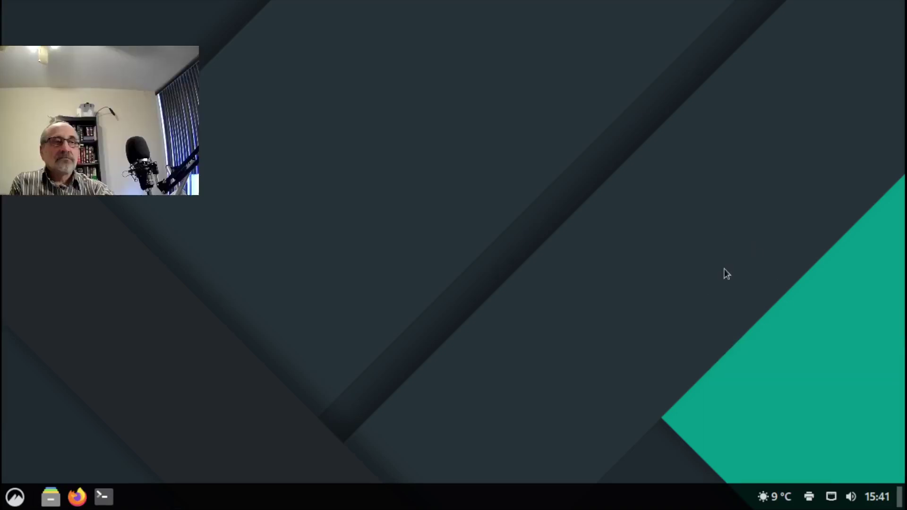
# Step: Turn off the 24h clock and enable the date display, so the panel shows Sunday March 26, 3:42 PM
pyautogui.click(877, 498)
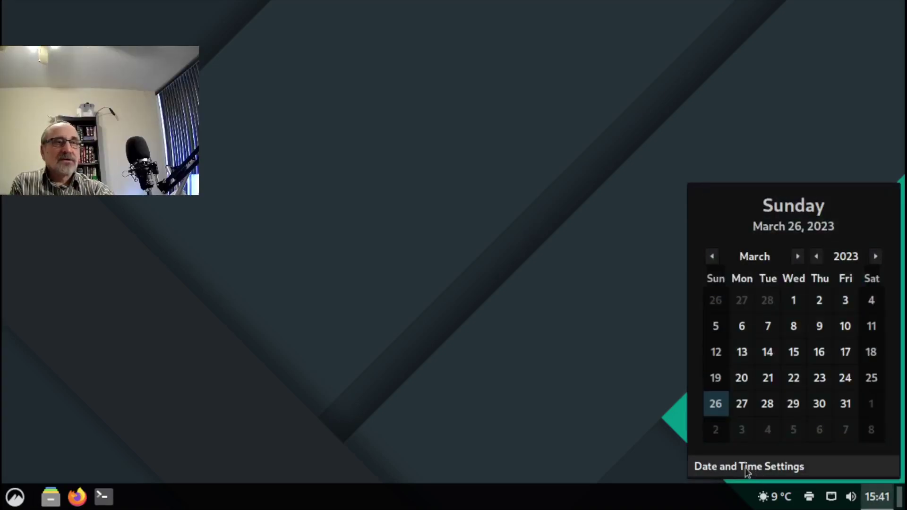
pyautogui.click(746, 468)
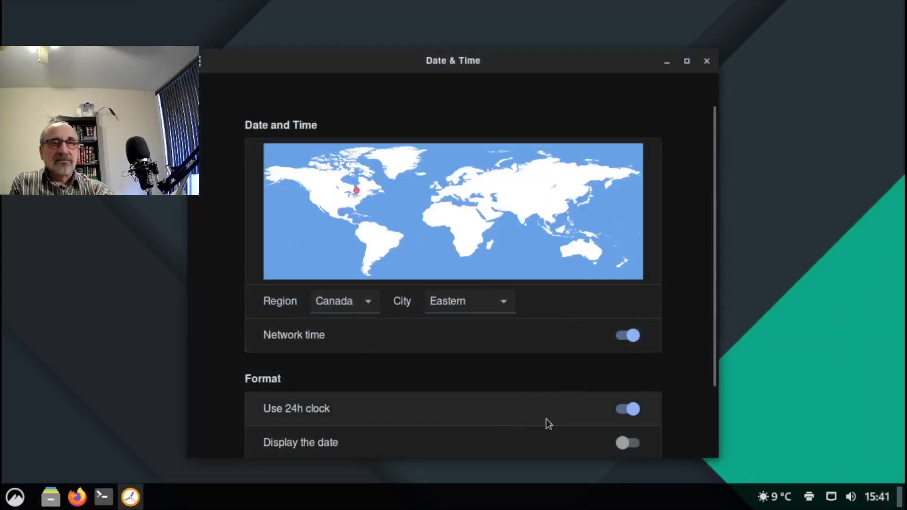
pyautogui.click(622, 411)
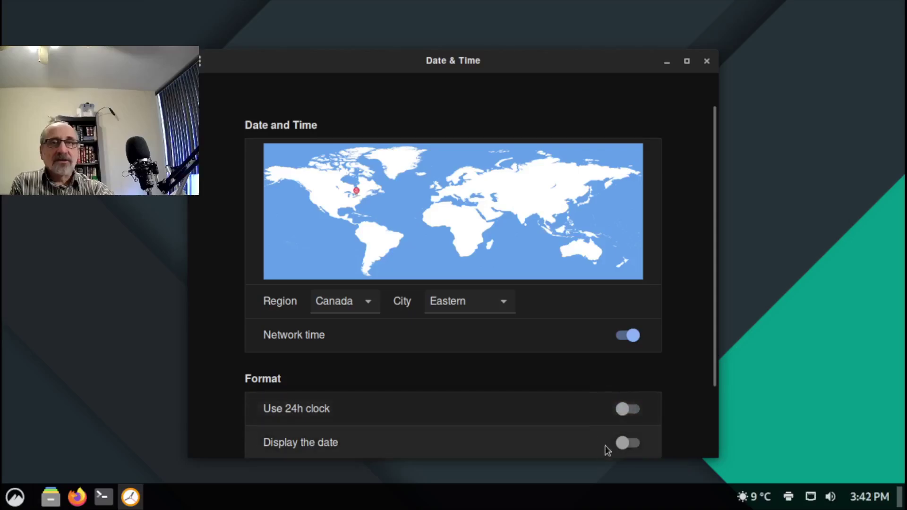
pyautogui.moveTo(715, 308); pyautogui.dragTo(722, 385)
pyautogui.click(641, 362)
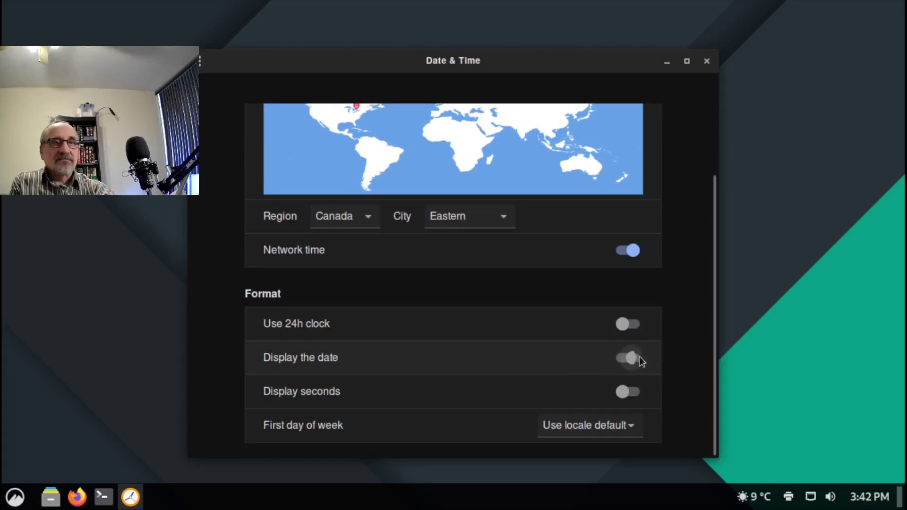
pyautogui.click(707, 61)
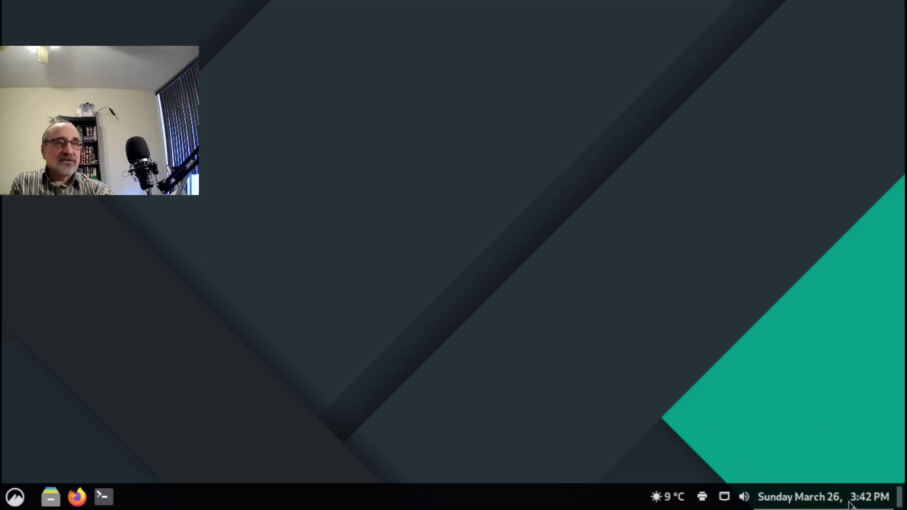
pyautogui.click(668, 497)
pyautogui.click(686, 255)
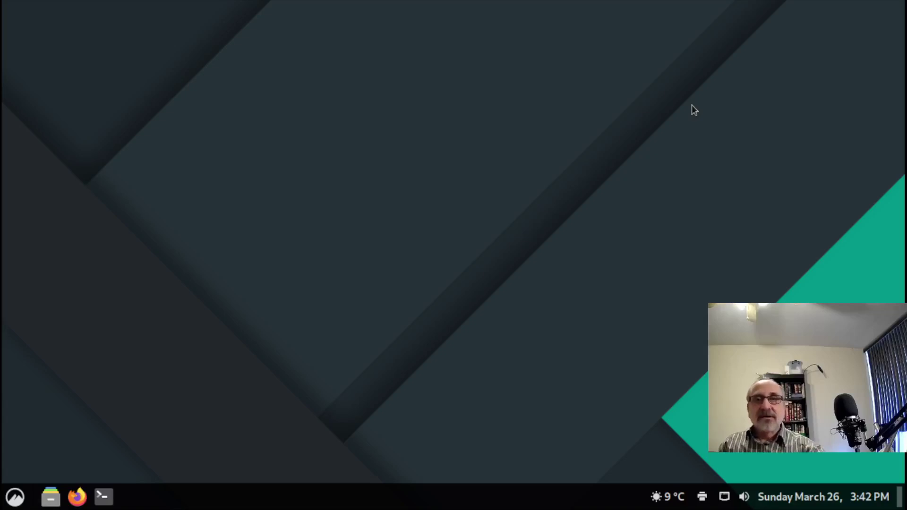
# Step: Log out to the LightDM greeter and sign into the Qtile session
pyautogui.click(11, 500)
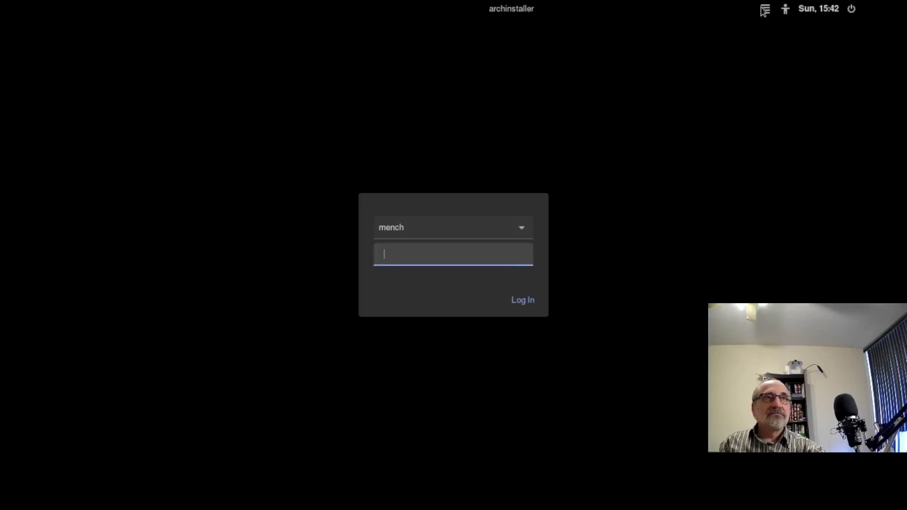
pyautogui.click(763, 11)
pyautogui.click(742, 67)
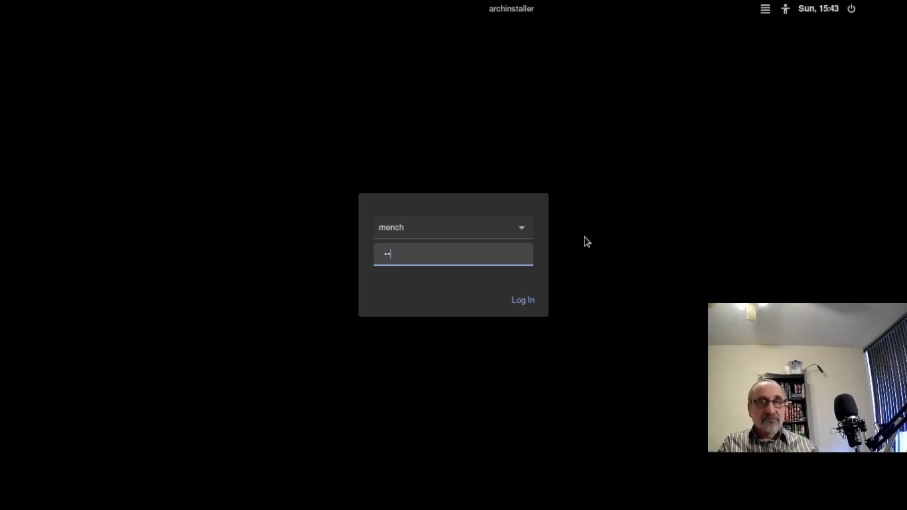
pyautogui.press('Return')
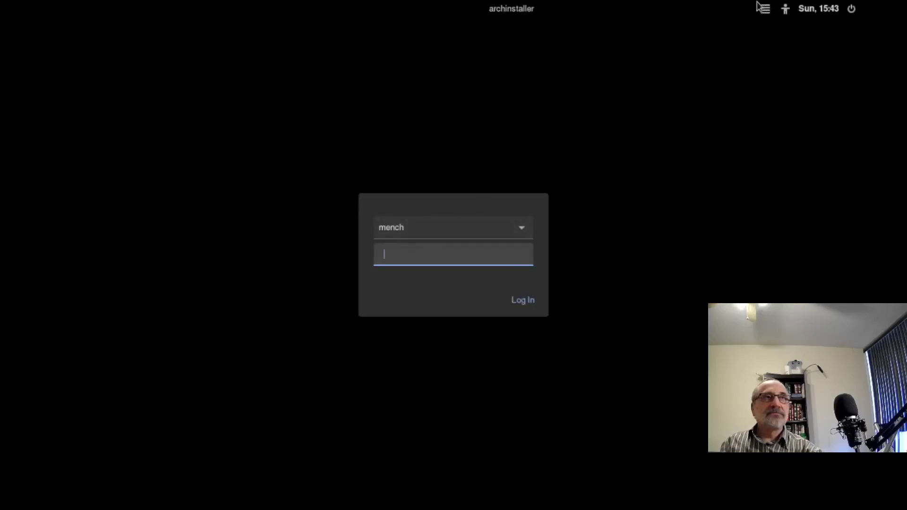
# Step: Back at the greeter, choose the awesome session and log in
pyautogui.click(762, 7)
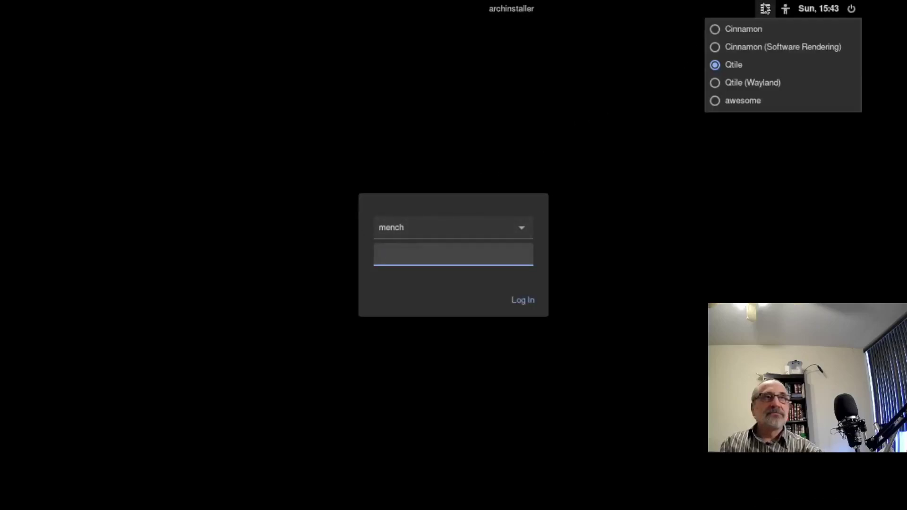
pyautogui.click(729, 102)
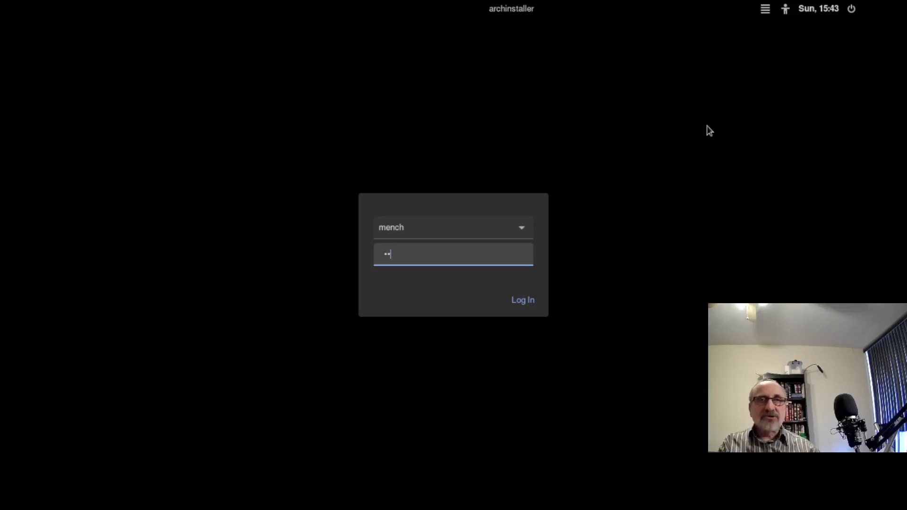
pyautogui.press('Return')
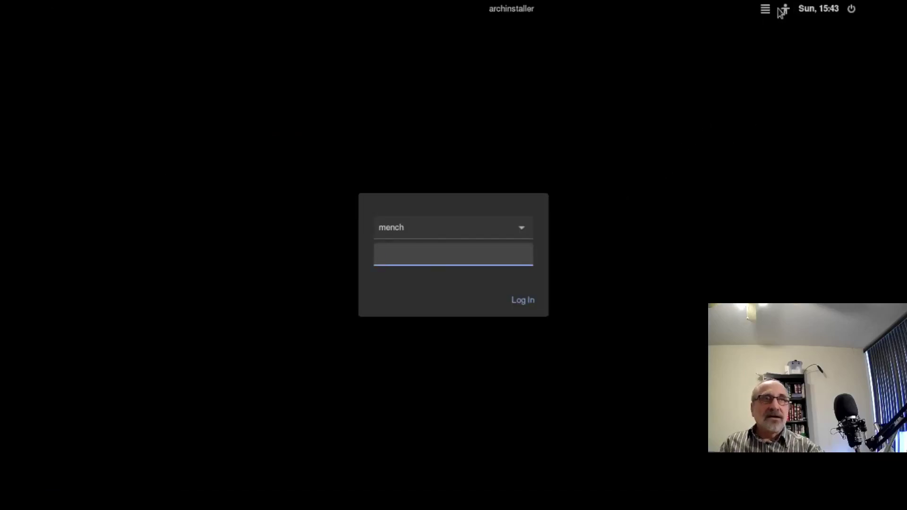
pyautogui.click(766, 11)
pyautogui.click(721, 81)
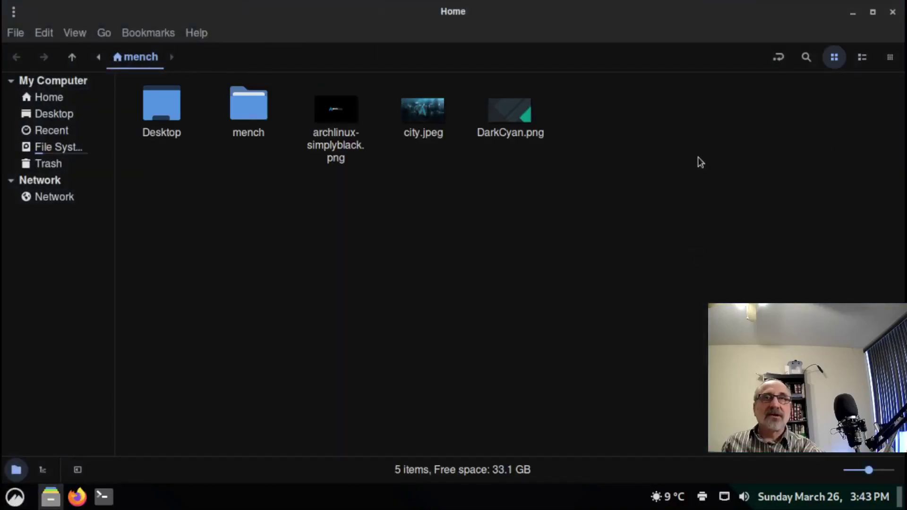
# Step: Open the user folder in Home to browse its 22 setup scripts and configs, then close Nemo
pyautogui.doubleClick(243, 100)
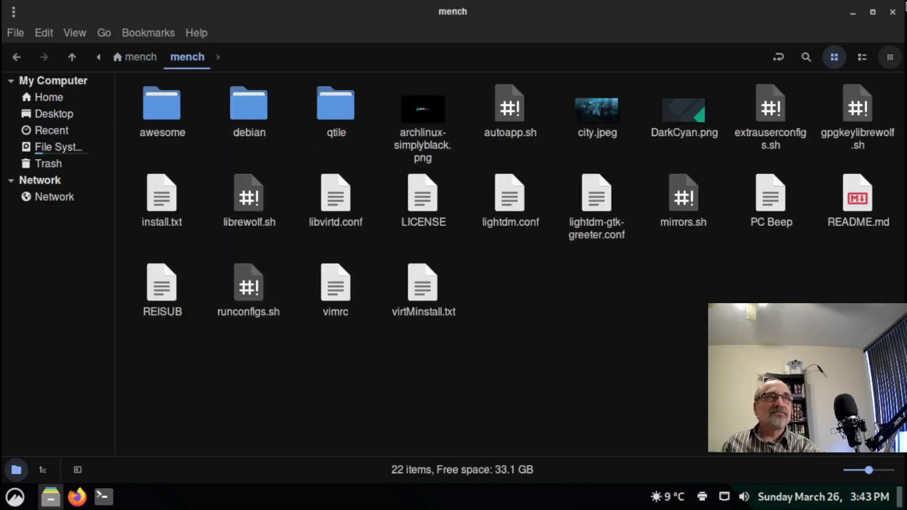
pyautogui.click(894, 12)
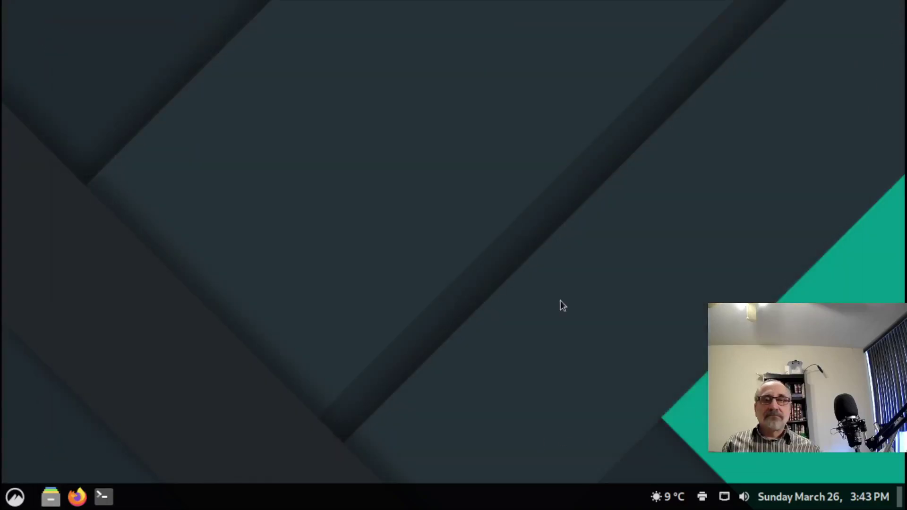